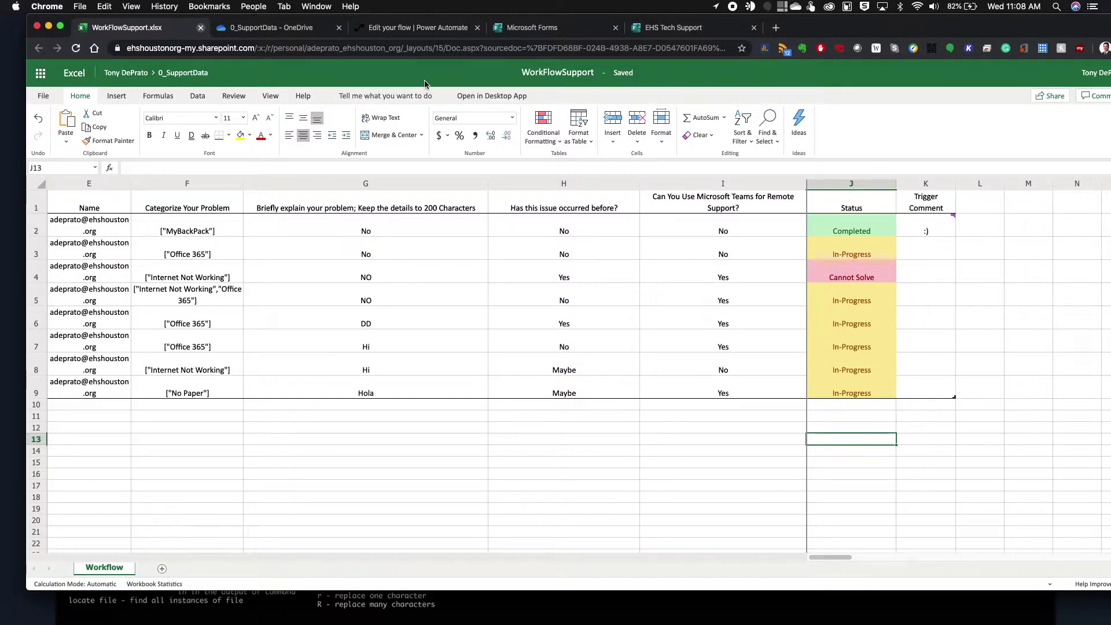
Switch to the EHS Tech Support form in Microsoft Forms and look over its questions and response summary.
{"action": "left_click", "coordinate": [533, 29]}
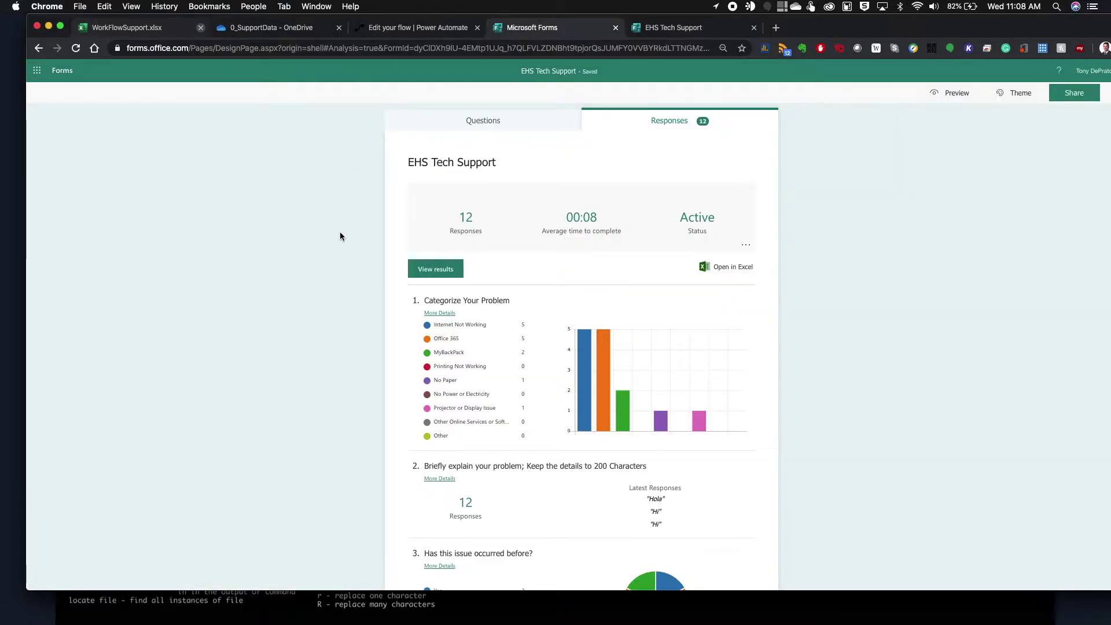
{"action": "left_click", "coordinate": [480, 134]}
{"action": "scroll", "coordinate": [340, 278], "scroll_direction": "down", "scroll_amount": 3}
{"action": "scroll", "coordinate": [340, 278], "scroll_direction": "up", "scroll_amount": 3}
{"action": "left_click", "coordinate": [610, 124]}
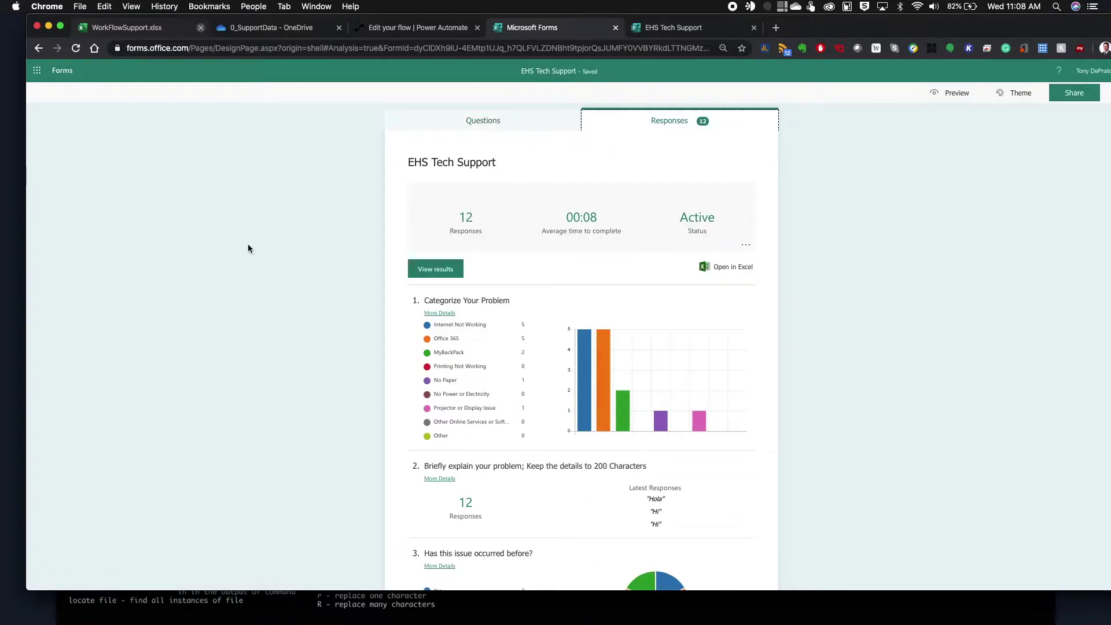
Export the EHS Tech Support responses to Excel, save the workbook as EHS Tech Support (1-12).xlsx and open it.
{"action": "left_click", "coordinate": [741, 268]}
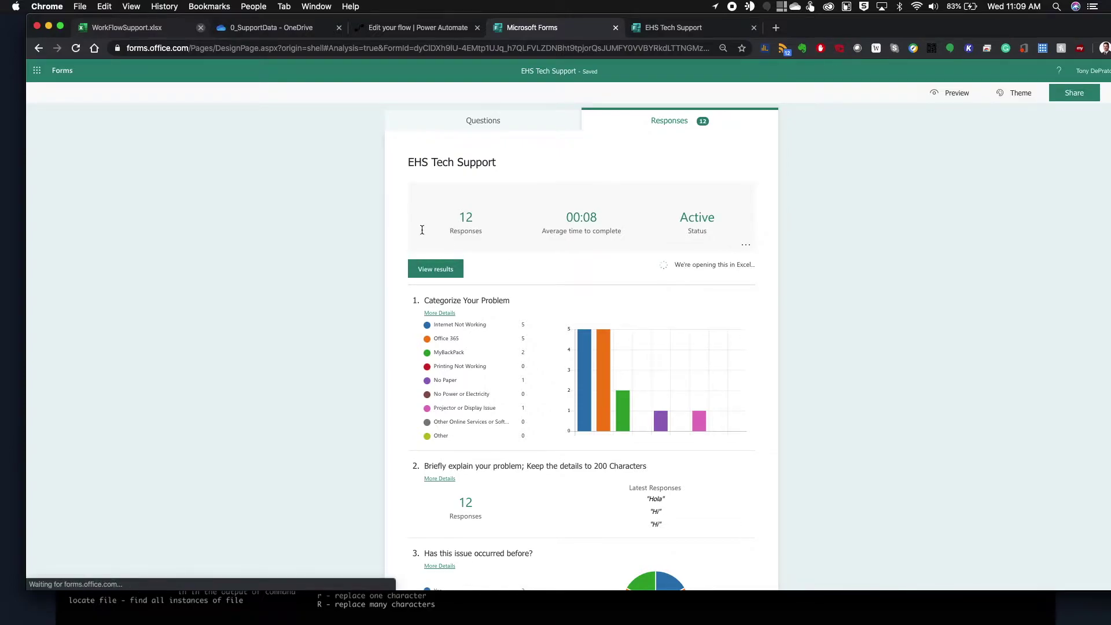
{"action": "left_click", "coordinate": [797, 304]}
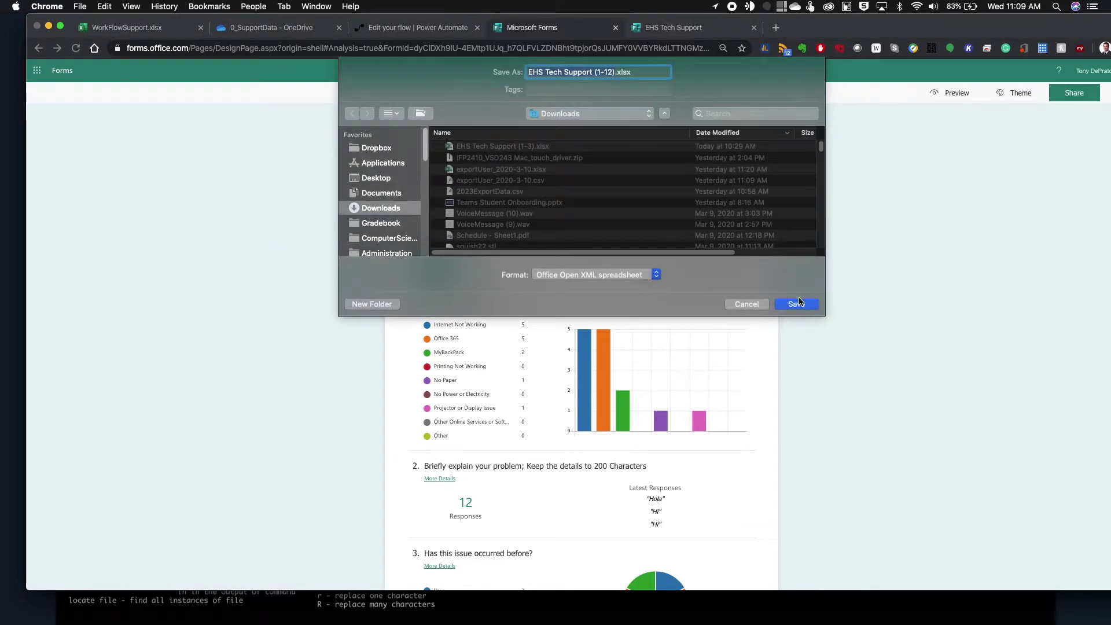
{"action": "left_click", "coordinate": [86, 577]}
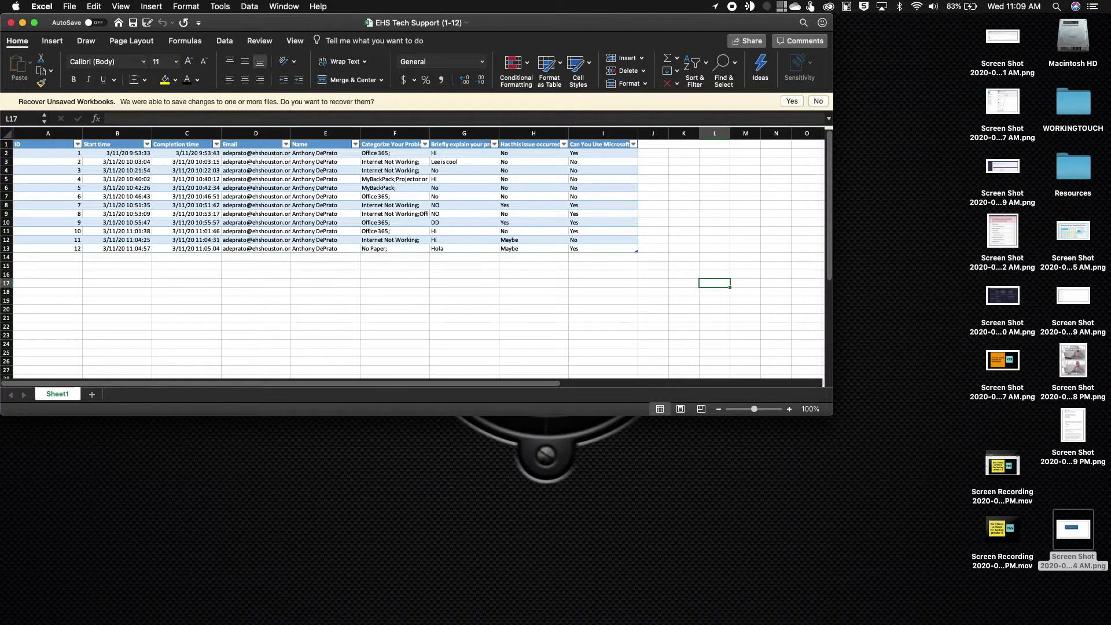
Highlight the header cells A1 to I1 in the exported response workbook, and minimize the workbook window.
{"action": "left_click", "coordinate": [7, 144]}
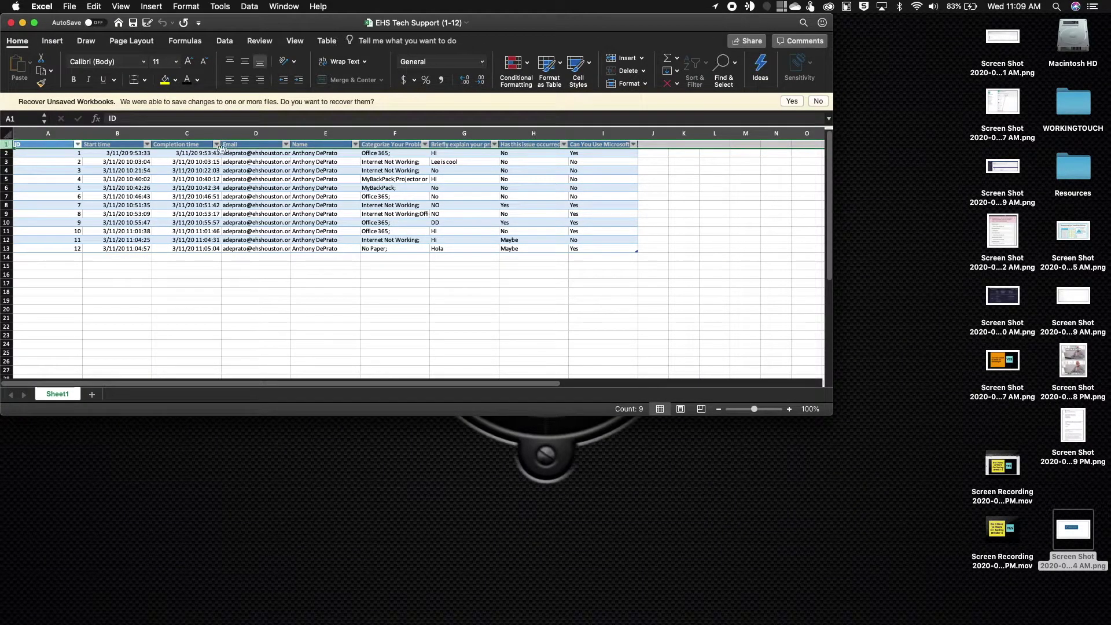
{"action": "left_click", "coordinate": [50, 143]}
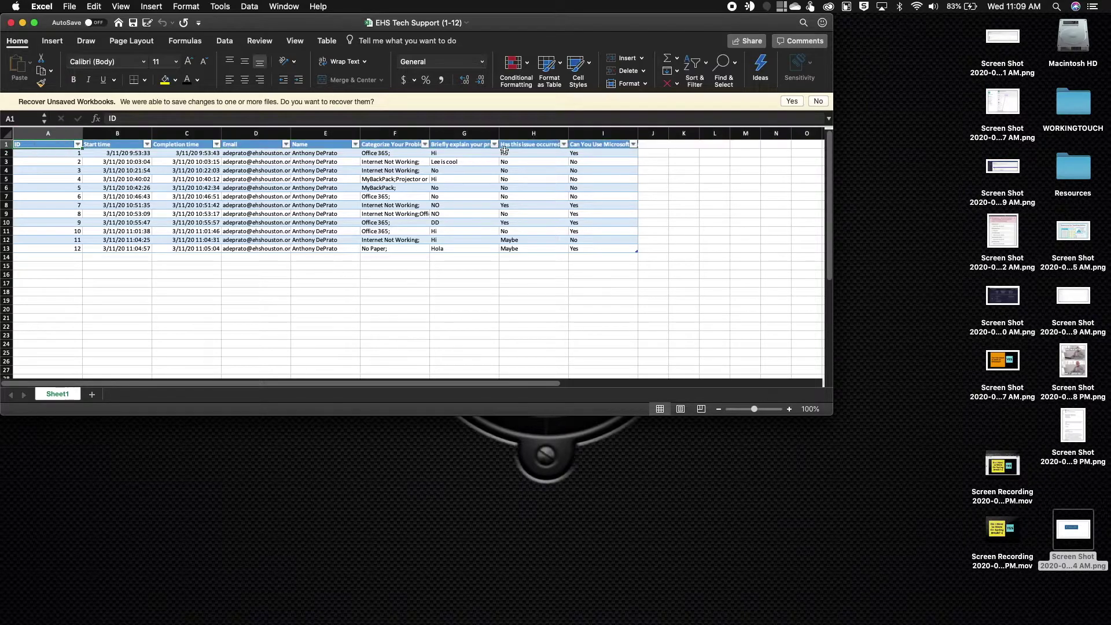
{"action": "left_click", "coordinate": [615, 144], "text": "shift"}
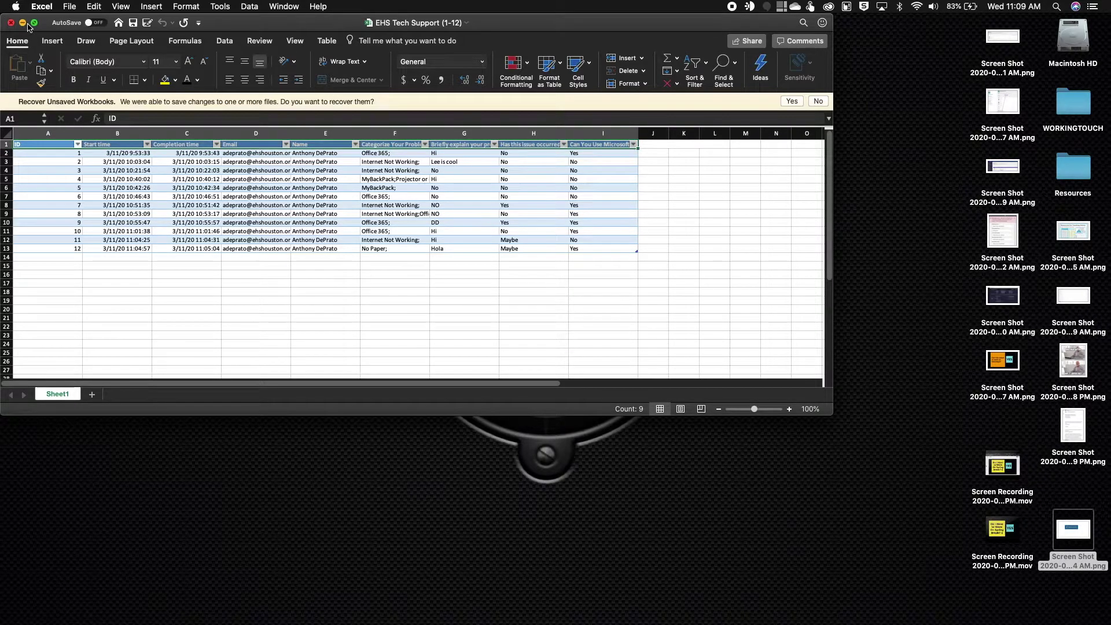
{"action": "left_click", "coordinate": [23, 23]}
Return to Chrome, view WorkFlowSupport.xlsx from the 0_SupportData folder in OneDrive, and close the newly opened copy.
{"action": "key", "text": "ctrl+Up"}
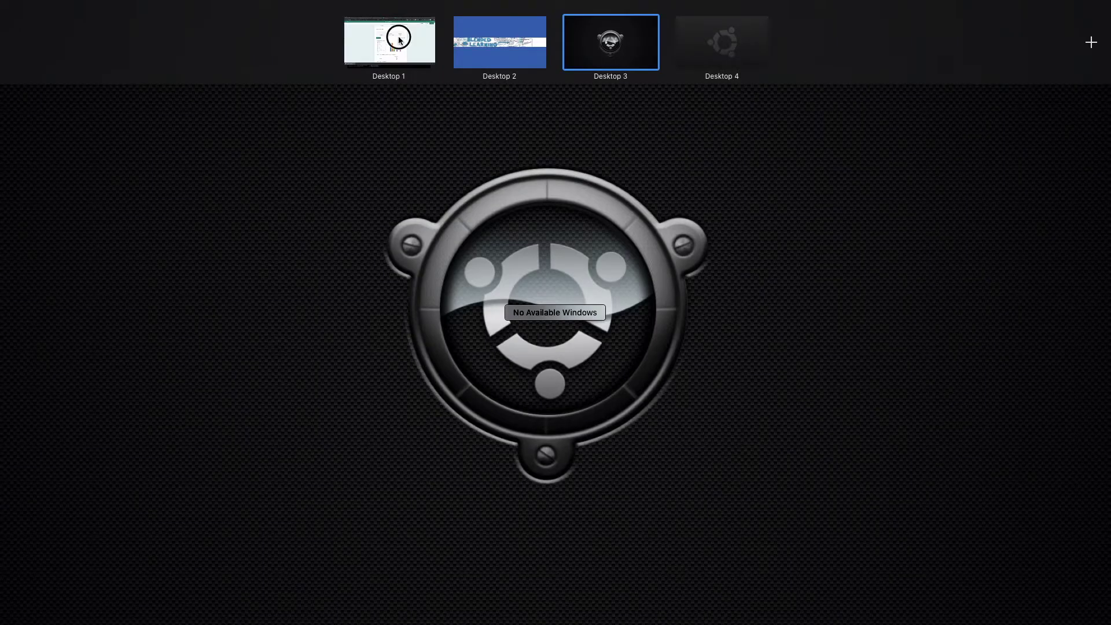
{"action": "left_click", "coordinate": [399, 36]}
{"action": "left_click", "coordinate": [272, 28]}
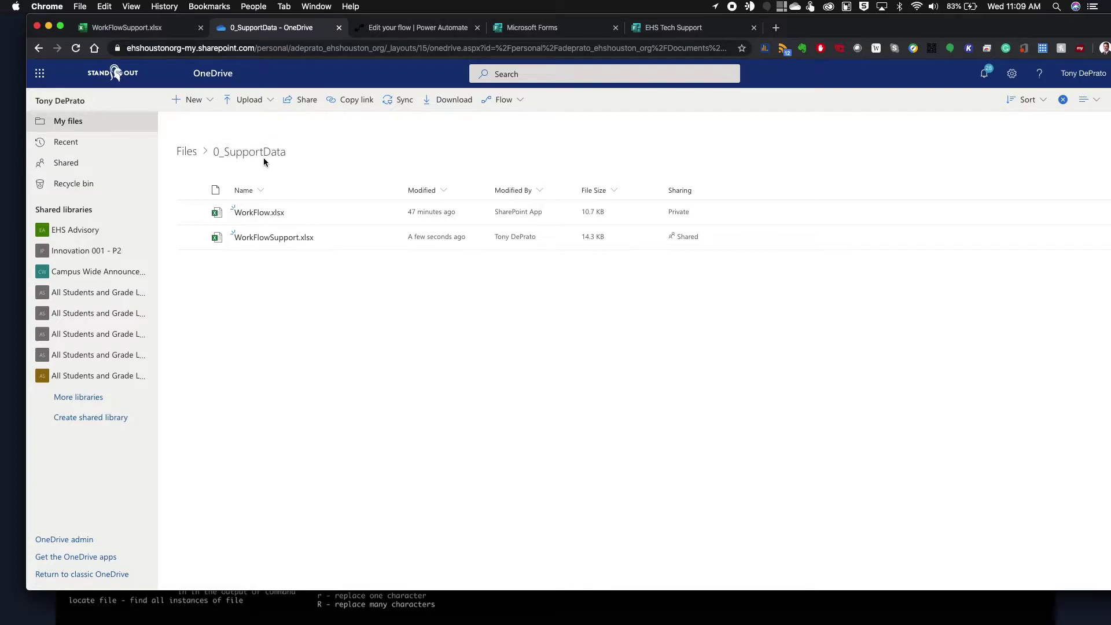
{"action": "mouse_move", "coordinate": [286, 240]}
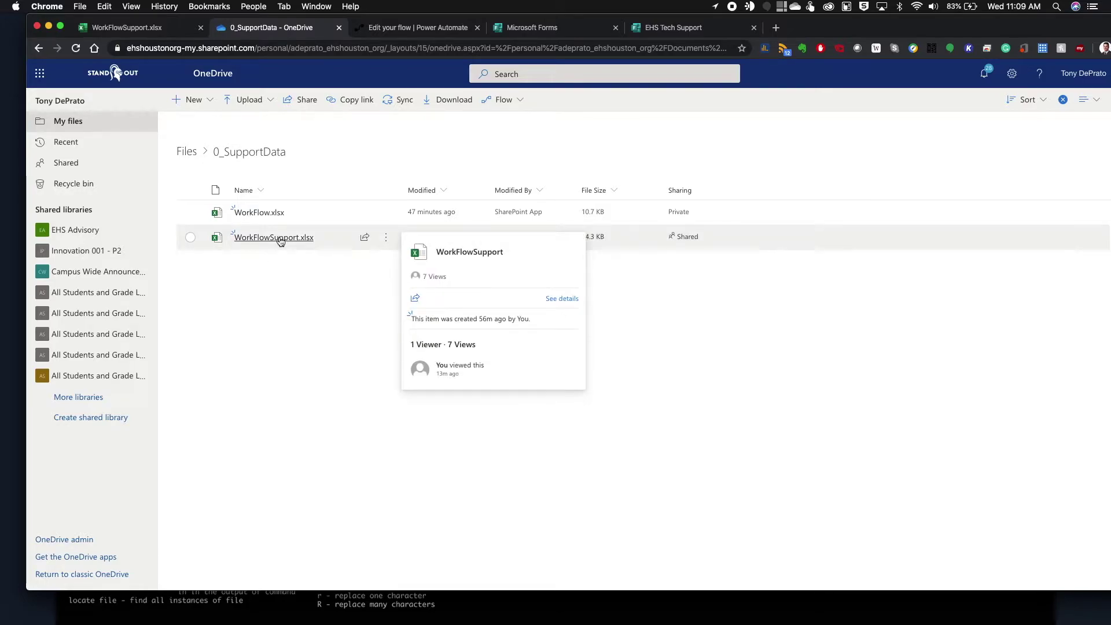
{"action": "left_click", "coordinate": [280, 239]}
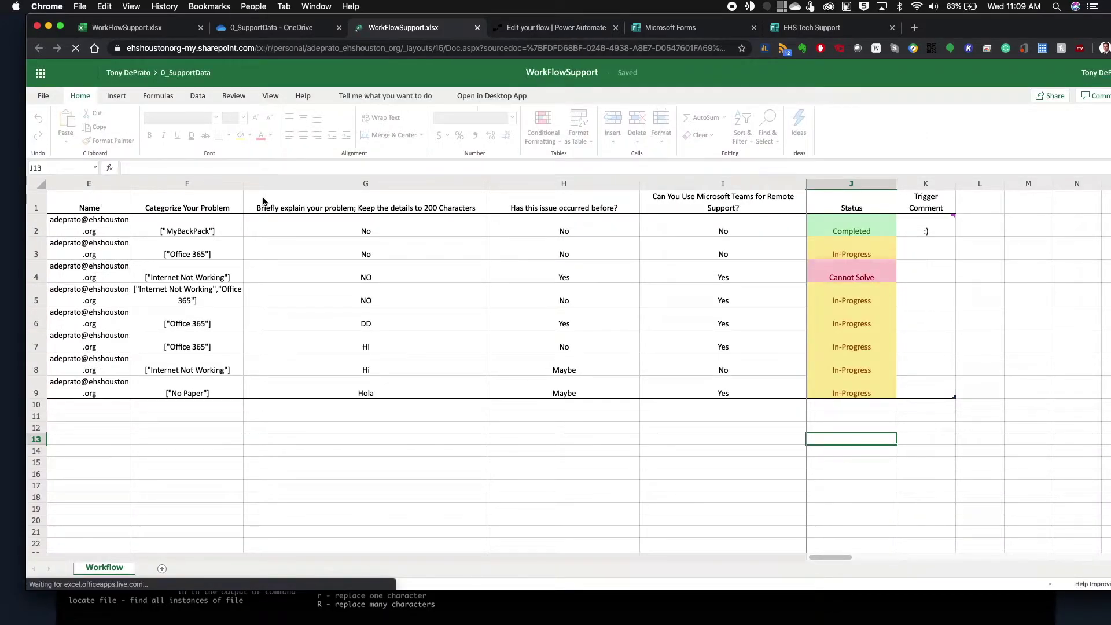
{"action": "left_click", "coordinate": [477, 28]}
Look over the Power Automate flow, the form's response summary and the EHS Tech Support submission page.
{"action": "left_click", "coordinate": [451, 30]}
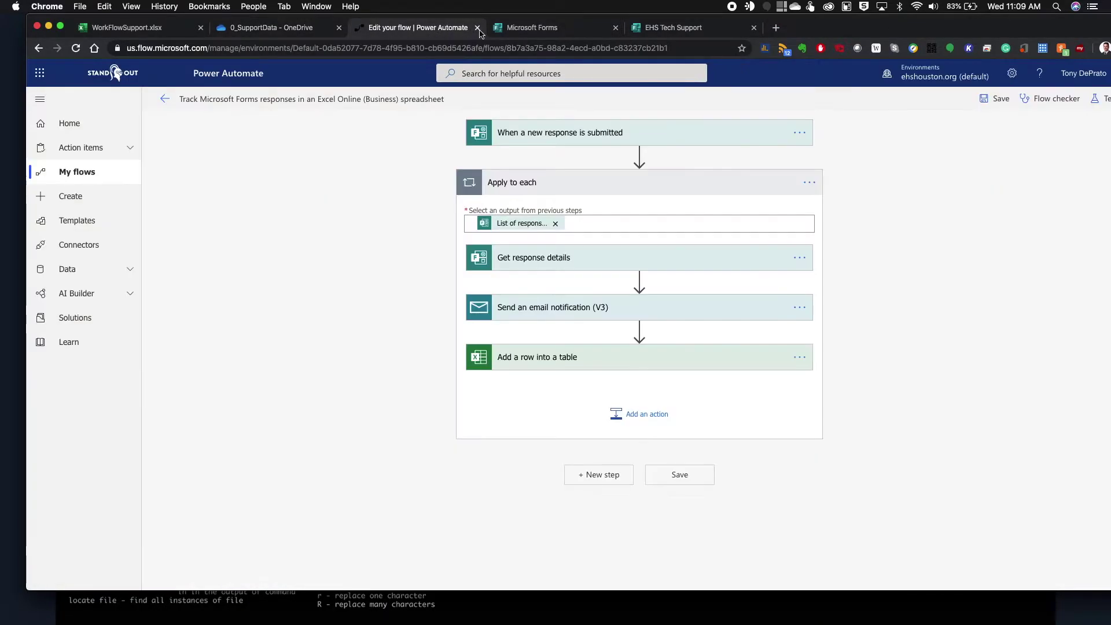
{"action": "left_click", "coordinate": [539, 27]}
{"action": "left_click", "coordinate": [657, 34]}
{"action": "left_click", "coordinate": [532, 32]}
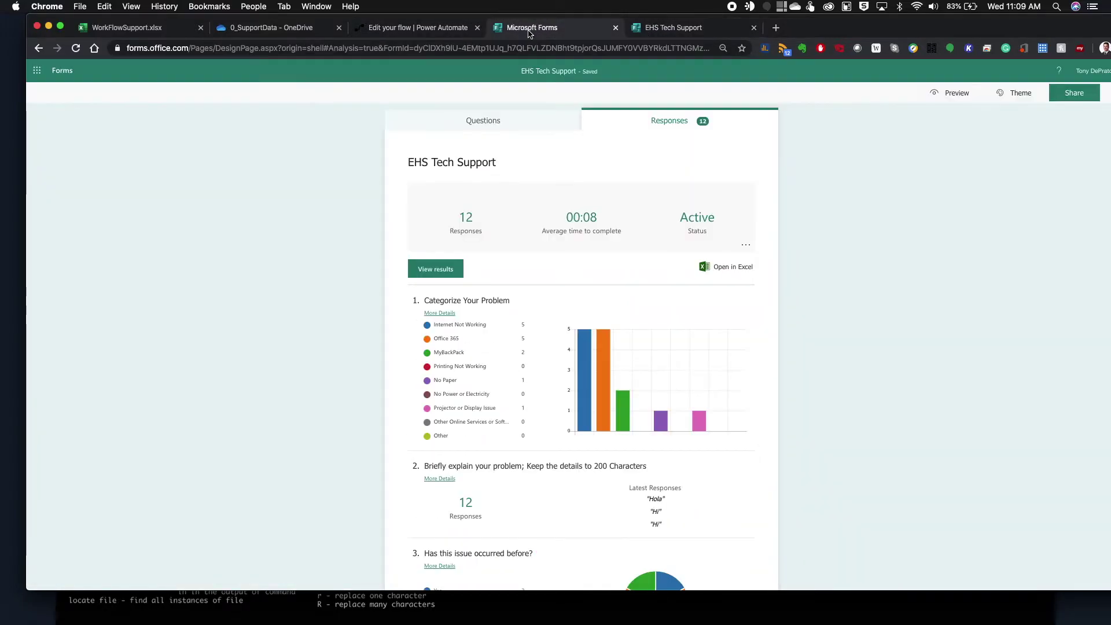
In the Power Automate flow, examine the settings of the new-response trigger, Get response details and Send an email notification (V3).
{"action": "left_click", "coordinate": [417, 29]}
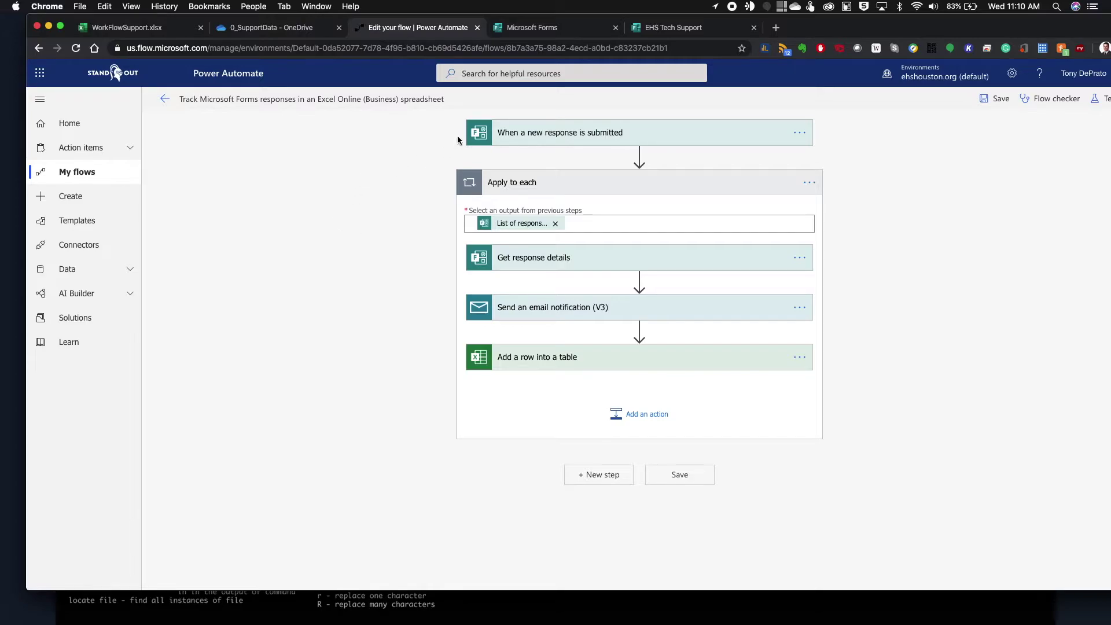
{"action": "left_click", "coordinate": [555, 133]}
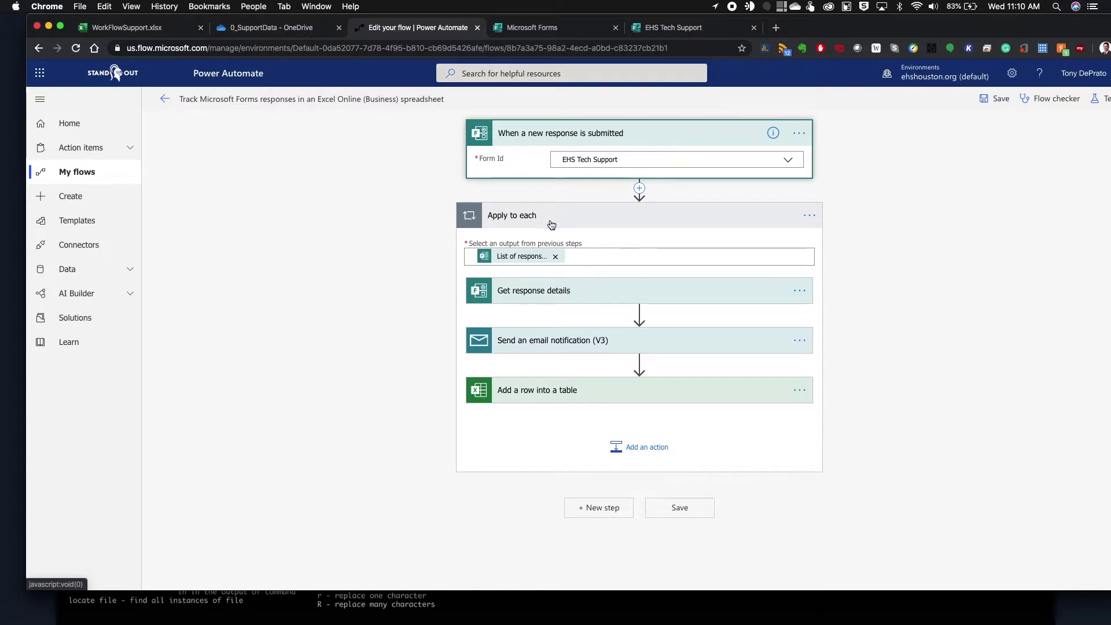
{"action": "left_click", "coordinate": [537, 291]}
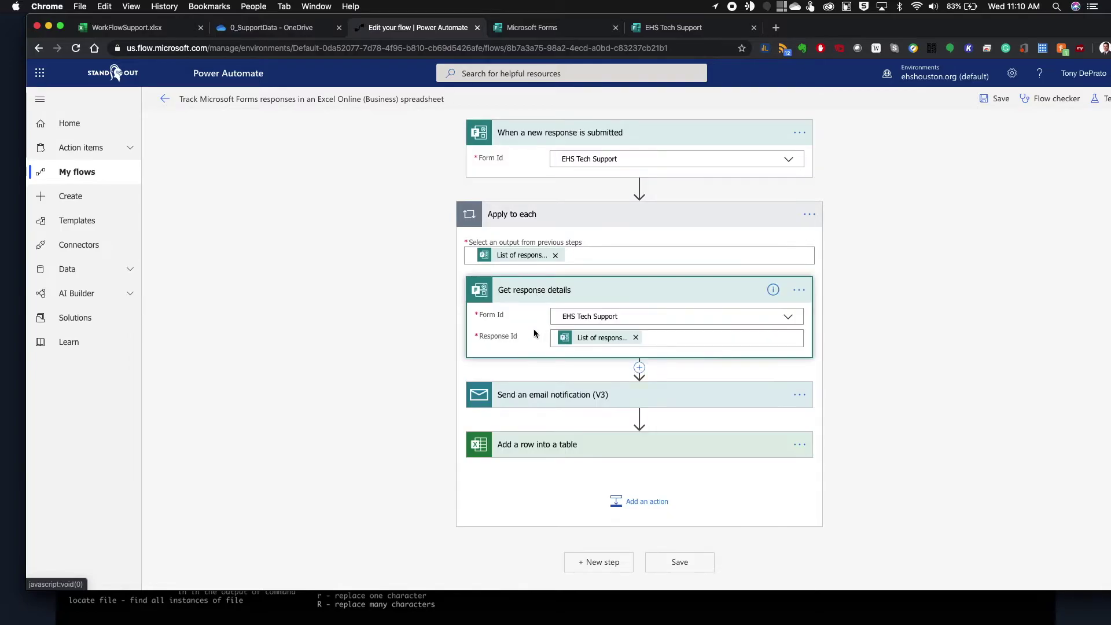
{"action": "left_click", "coordinate": [536, 395]}
{"action": "scroll", "coordinate": [425, 390], "scroll_direction": "down", "scroll_amount": 2}
{"action": "scroll", "coordinate": [426, 394], "scroll_direction": "down", "scroll_amount": 2}
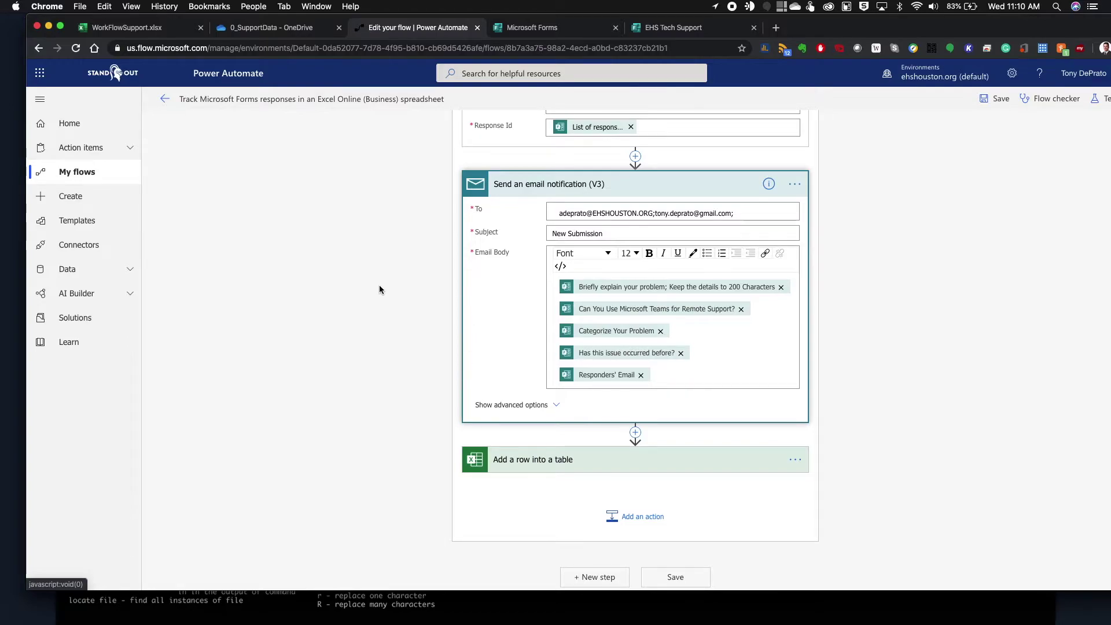
{"action": "scroll", "coordinate": [379, 286], "scroll_direction": "up", "scroll_amount": 1}
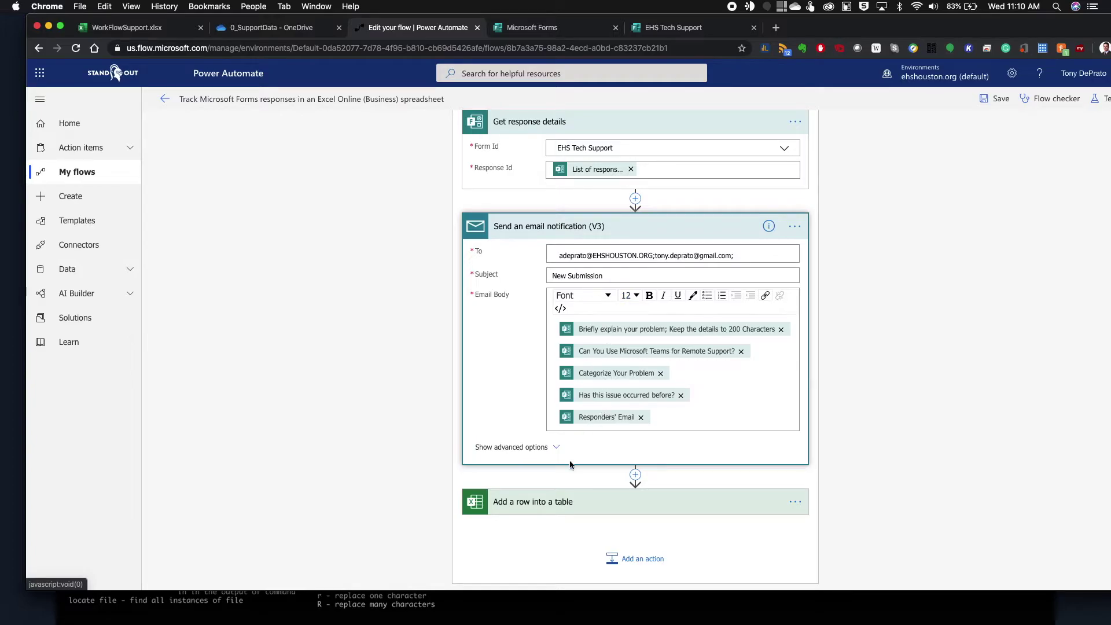
Expand the Add a row into a table action and examine its file, table and column mappings.
{"action": "left_click", "coordinate": [520, 502]}
{"action": "scroll", "coordinate": [434, 447], "scroll_direction": "down", "scroll_amount": 5}
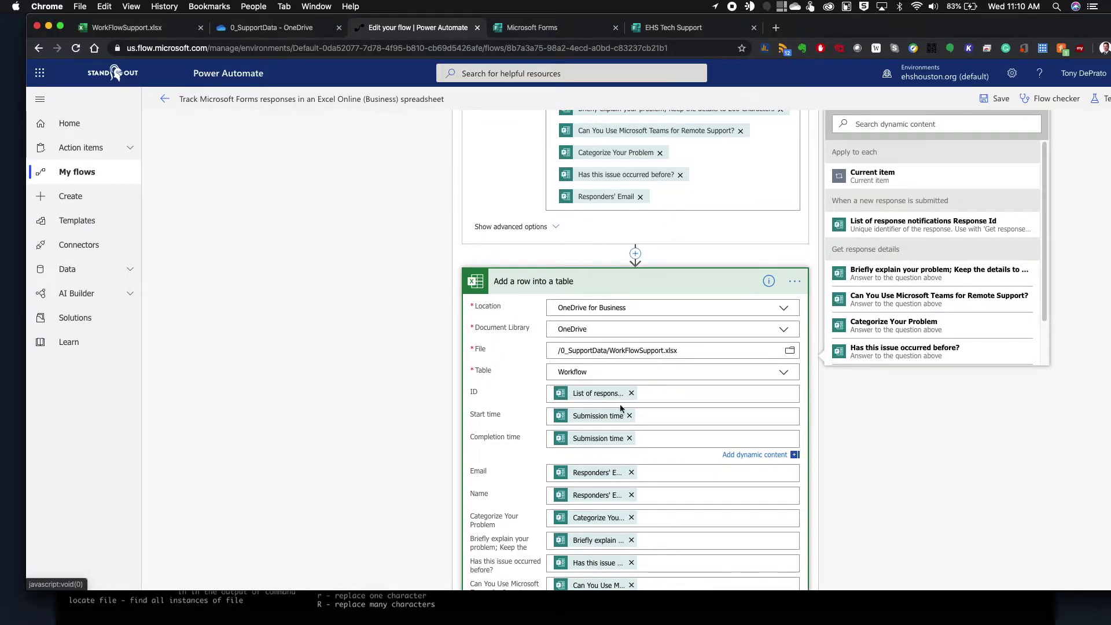
{"action": "scroll", "coordinate": [624, 418], "scroll_direction": "up", "scroll_amount": 5}
{"action": "scroll", "coordinate": [624, 418], "scroll_direction": "up", "scroll_amount": 3}
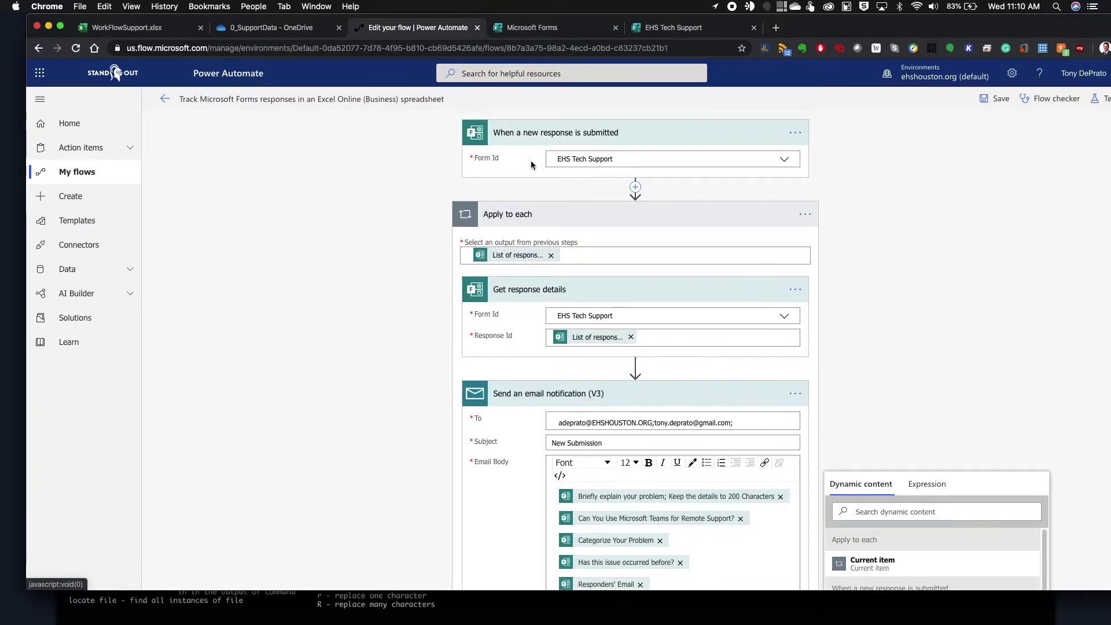
Review the 0_SupportData folder, the WorkFlowSupport workbook, the form's responses, its submission page and the Power Automate flow.
{"action": "left_click", "coordinate": [304, 29]}
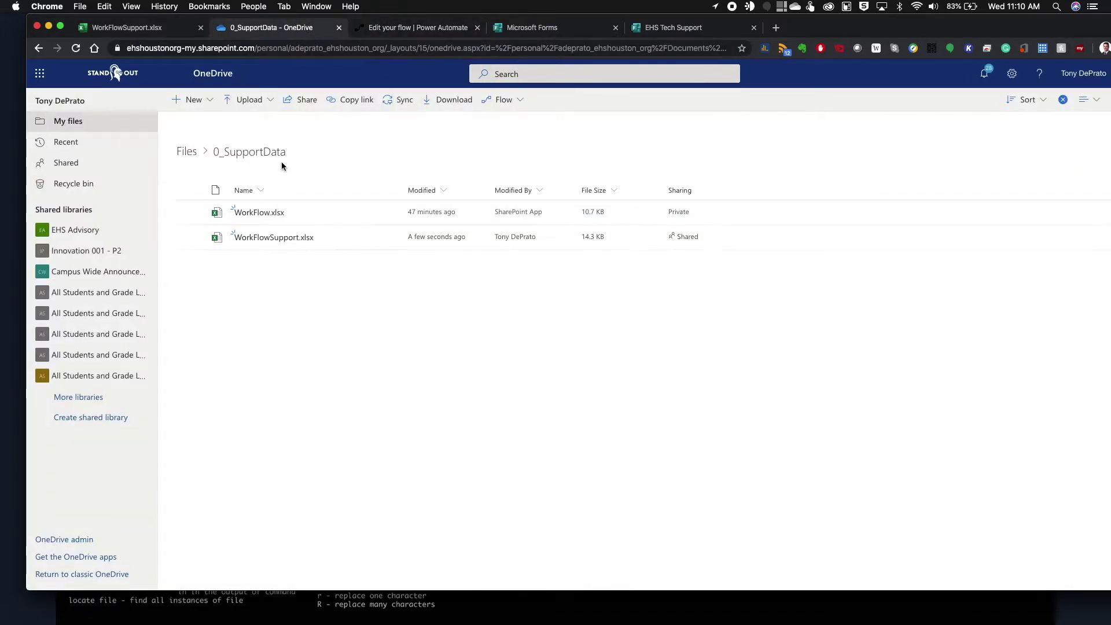
{"action": "left_click", "coordinate": [127, 27]}
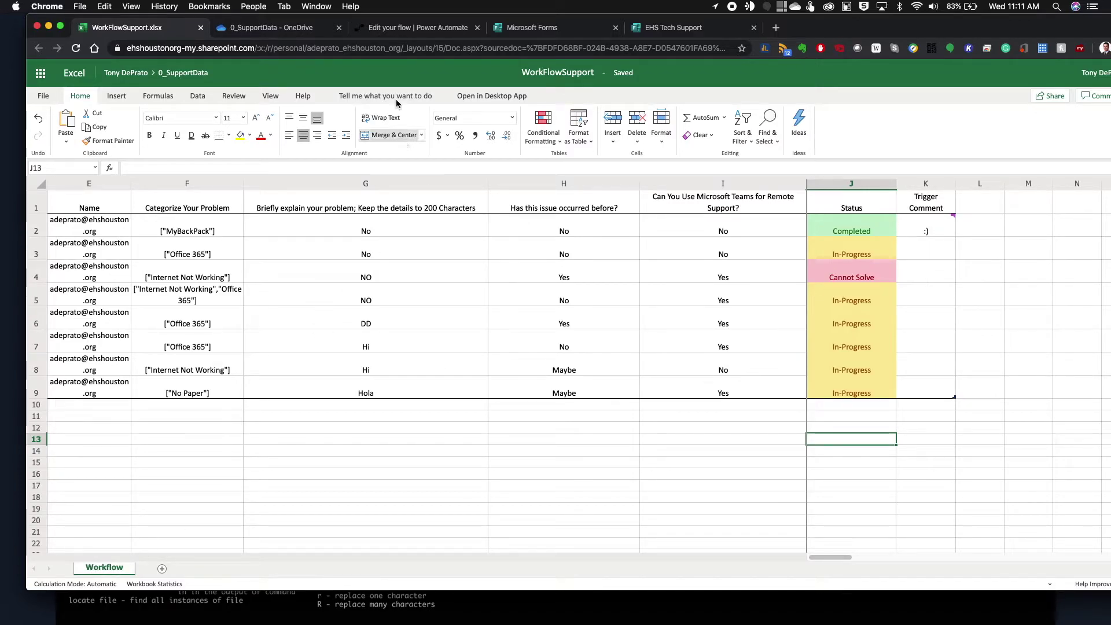
{"action": "left_click", "coordinate": [535, 32]}
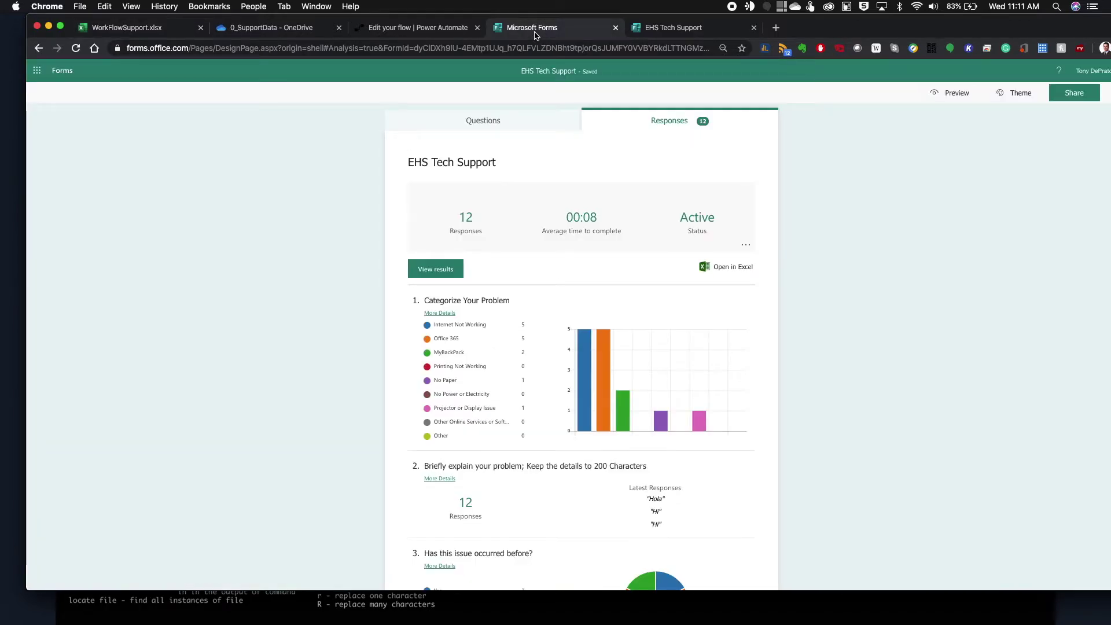
{"action": "left_click", "coordinate": [675, 28]}
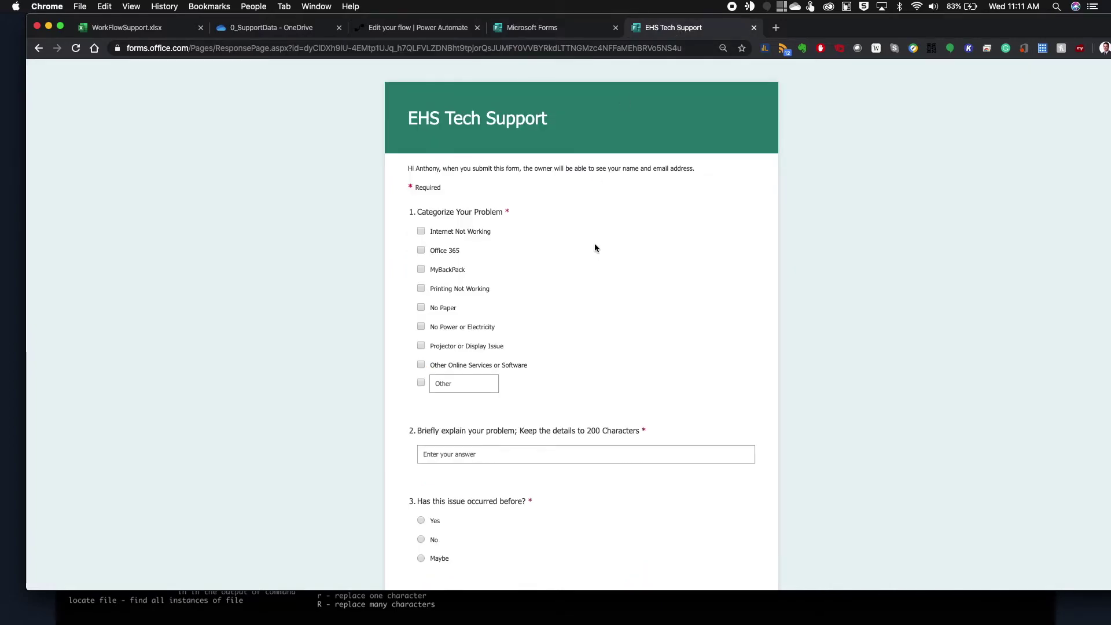
{"action": "left_click", "coordinate": [419, 28]}
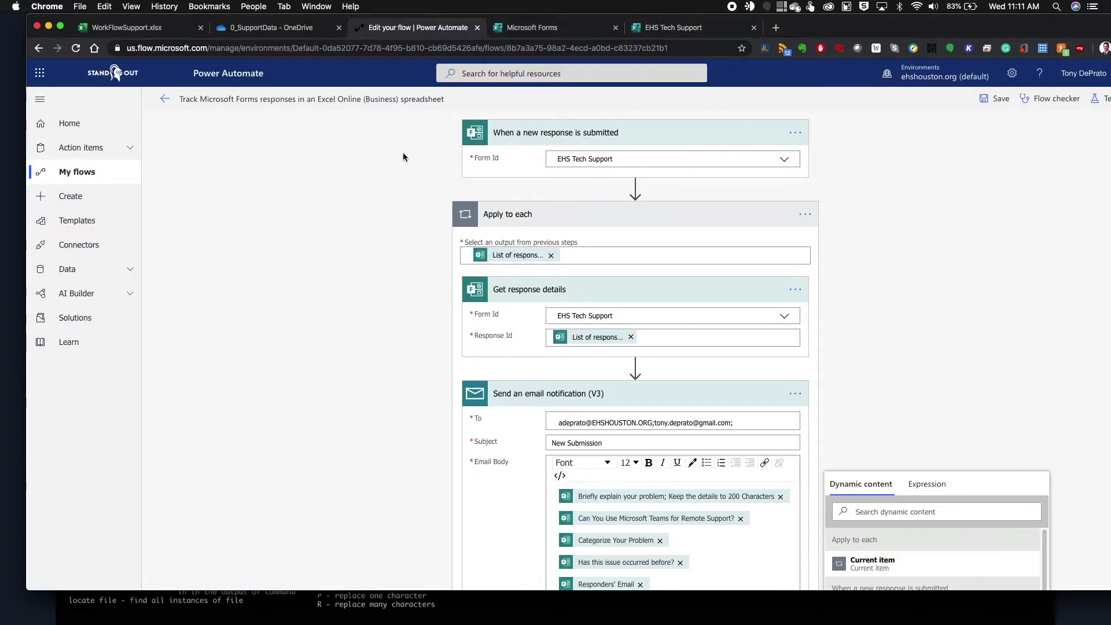
On the EHS Tech Support submission page, categorize the problem as Printing Not Working and explain it as "I need help!".
{"action": "left_click", "coordinate": [671, 28]}
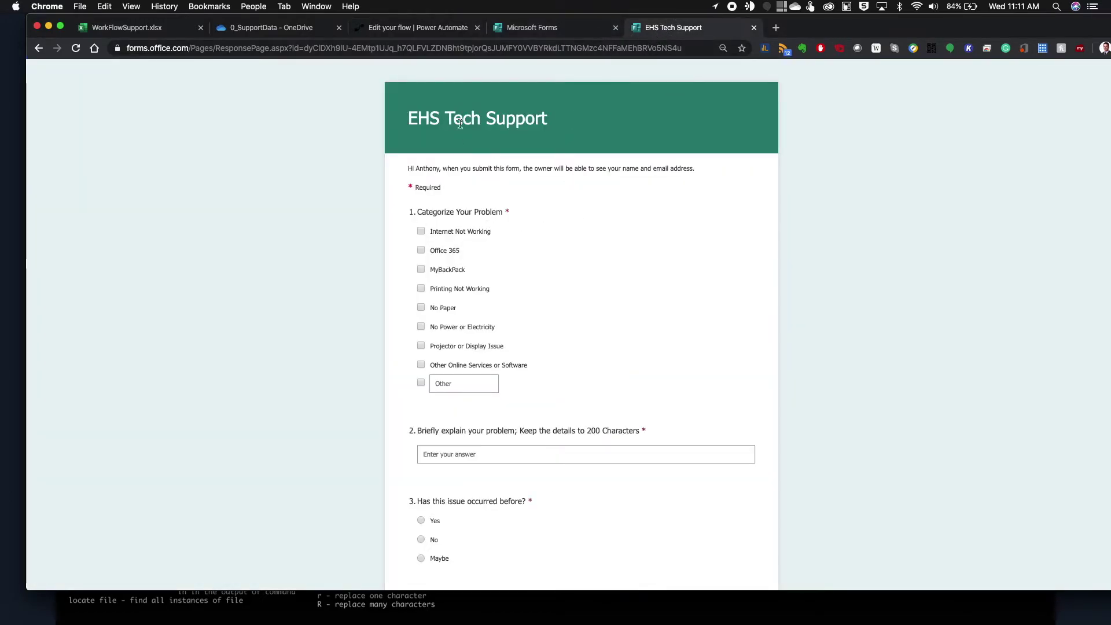
{"action": "left_click", "coordinate": [421, 288]}
{"action": "scroll", "coordinate": [577, 316], "scroll_direction": "down", "scroll_amount": 2}
{"action": "left_click", "coordinate": [483, 415]}
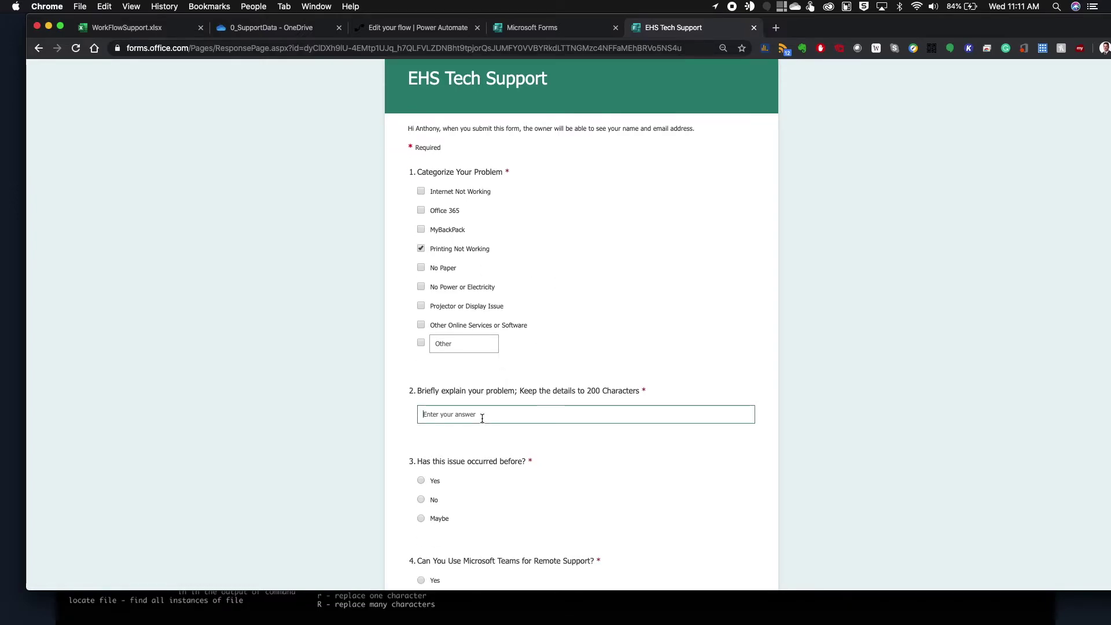
{"action": "type", "text": "I ned"}
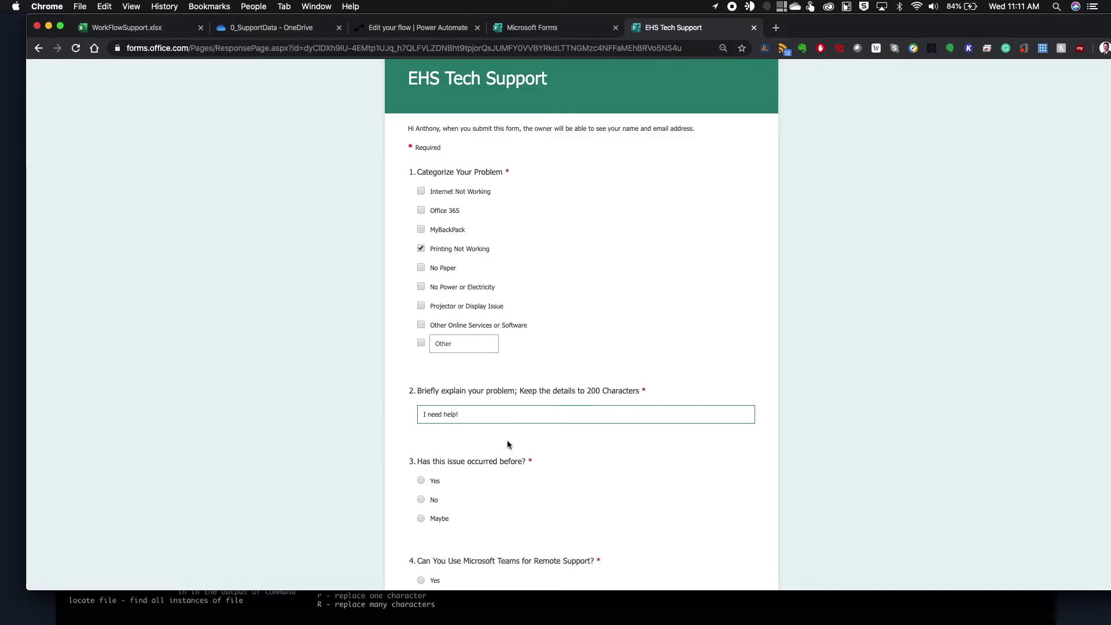
Answer Yes to the issue having occurred before and to using Microsoft Teams for remote support, and submit the form.
{"action": "scroll", "coordinate": [499, 436], "scroll_direction": "down", "scroll_amount": 3}
{"action": "left_click", "coordinate": [422, 392]}
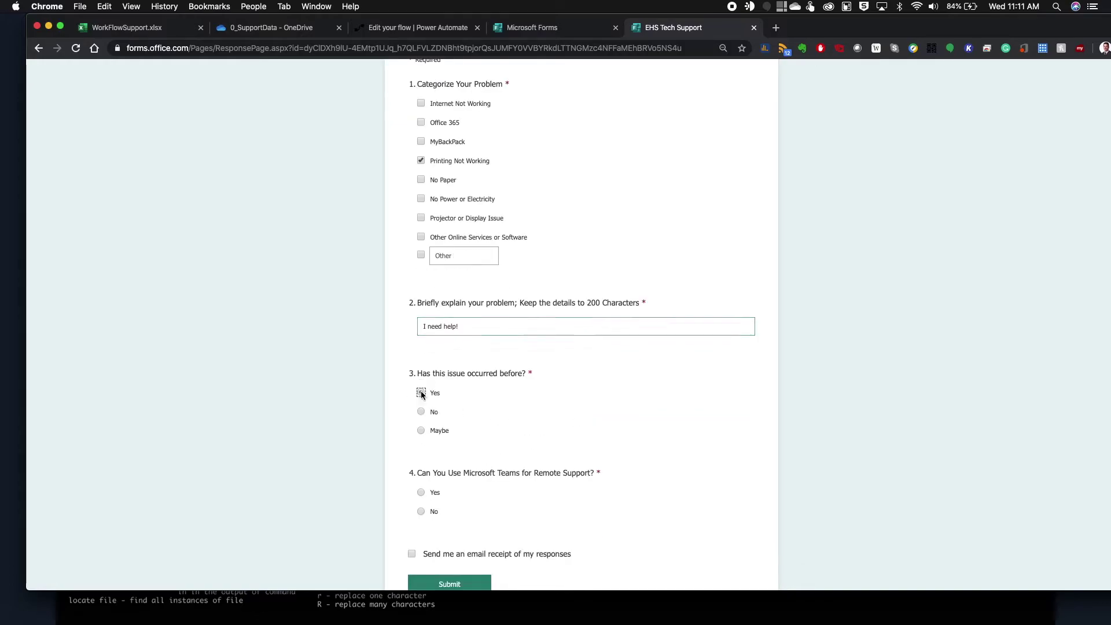
{"action": "scroll", "coordinate": [515, 415], "scroll_direction": "down", "scroll_amount": 2}
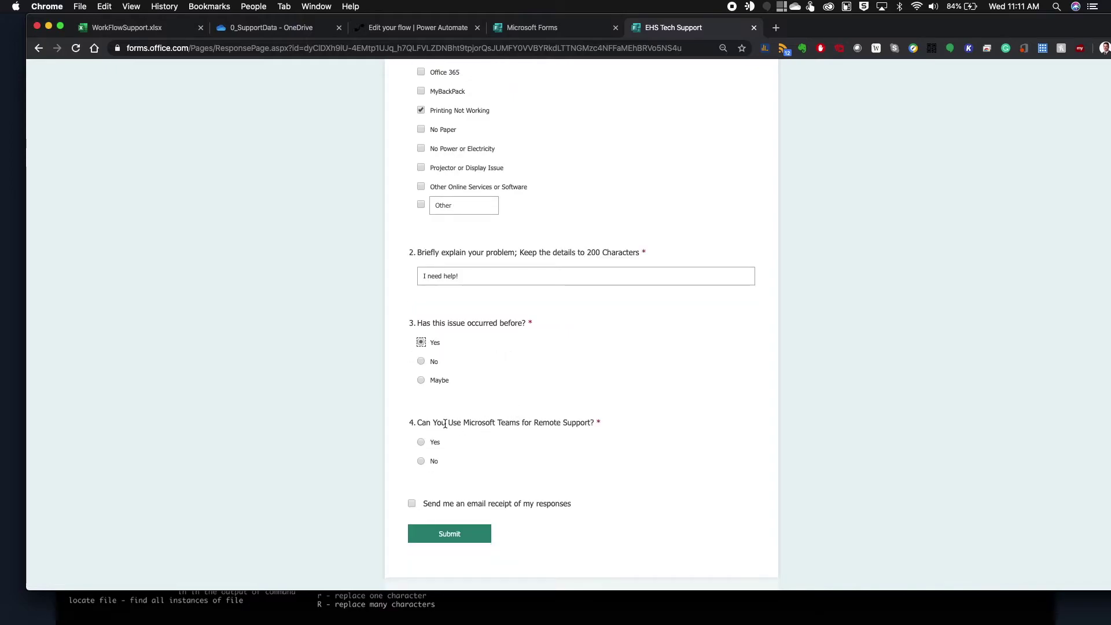
{"action": "left_click", "coordinate": [421, 442]}
{"action": "left_click", "coordinate": [427, 542]}
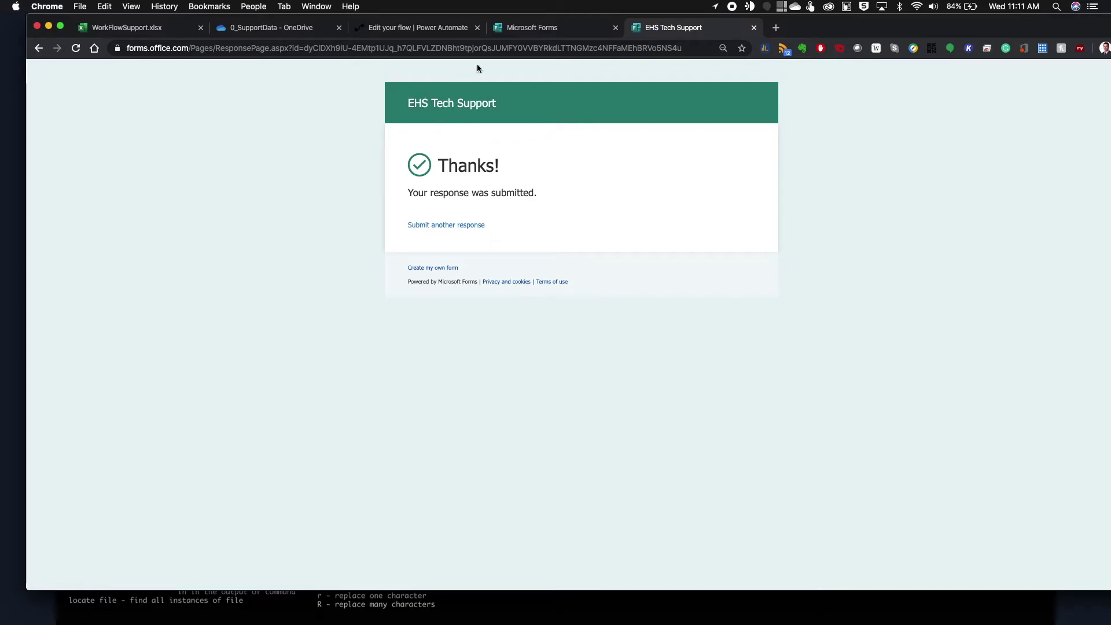
In the WorkFlowSupport workbook, try the Completed and Cannot Solve statuses on the Printing Not Working request, and settle on In-Progress.
{"action": "left_click", "coordinate": [148, 27]}
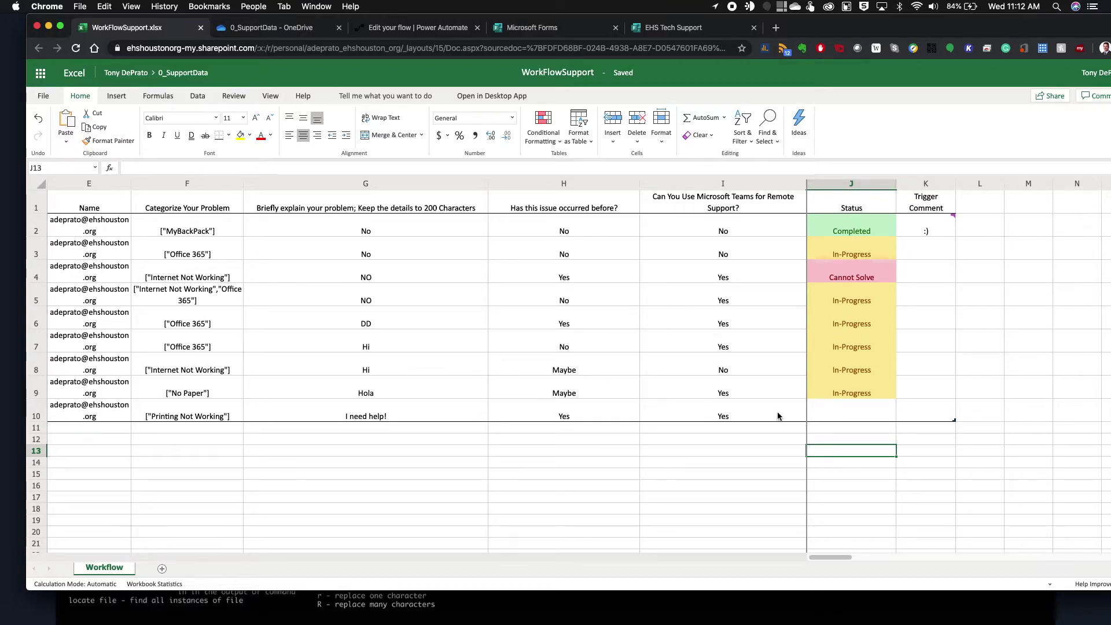
{"action": "left_click", "coordinate": [859, 418]}
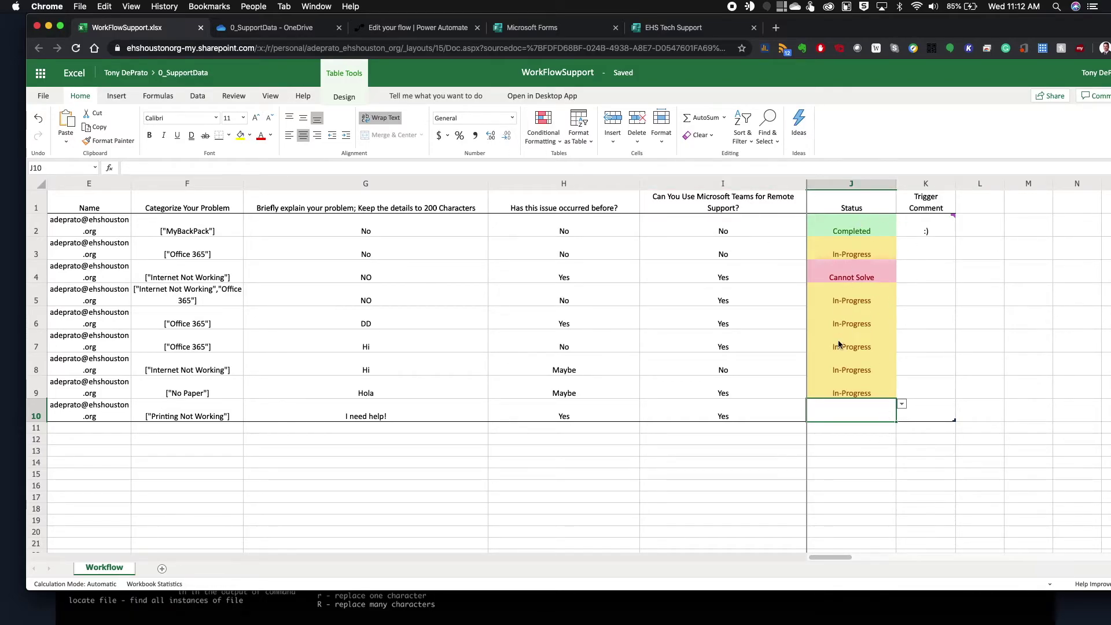
{"action": "left_click", "coordinate": [902, 405]}
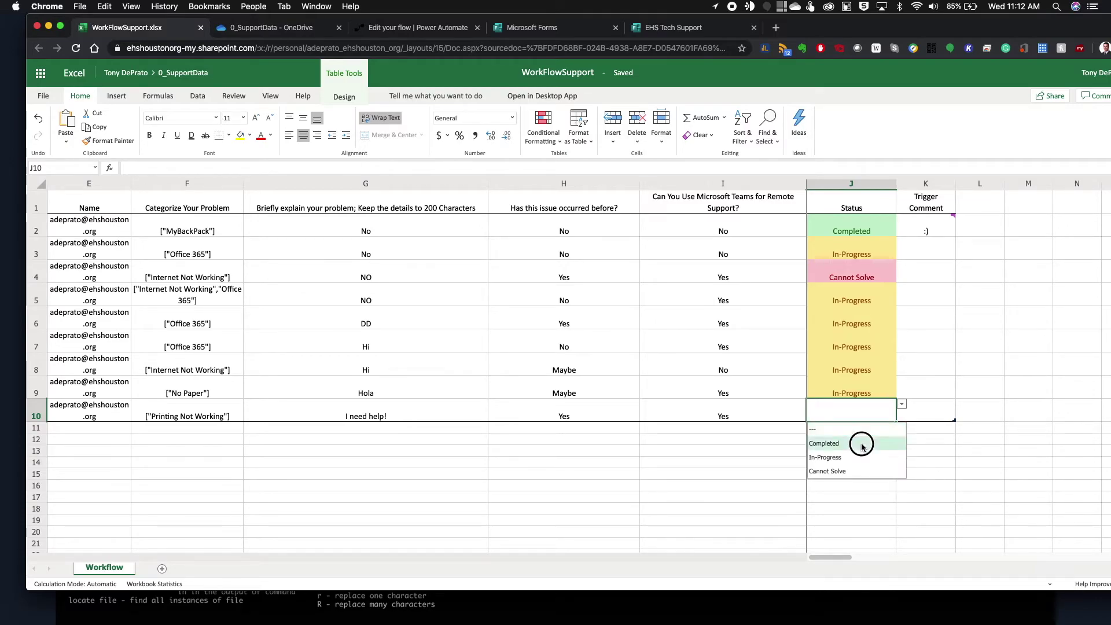
{"action": "left_click", "coordinate": [871, 443]}
{"action": "left_click", "coordinate": [902, 405]}
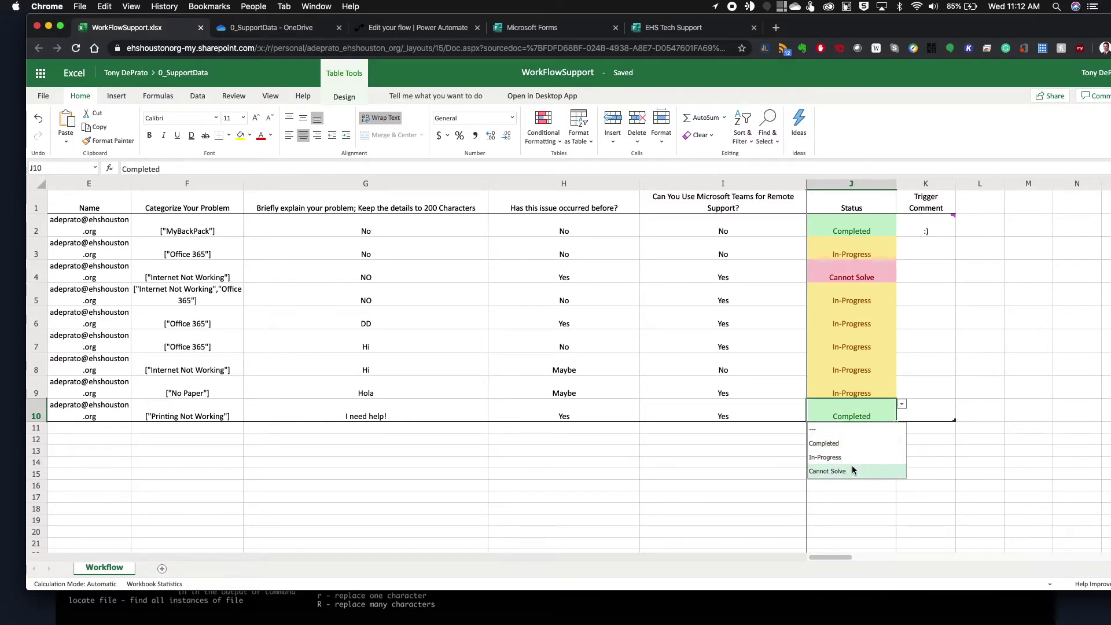
{"action": "left_click", "coordinate": [852, 466]}
{"action": "left_click", "coordinate": [902, 405]}
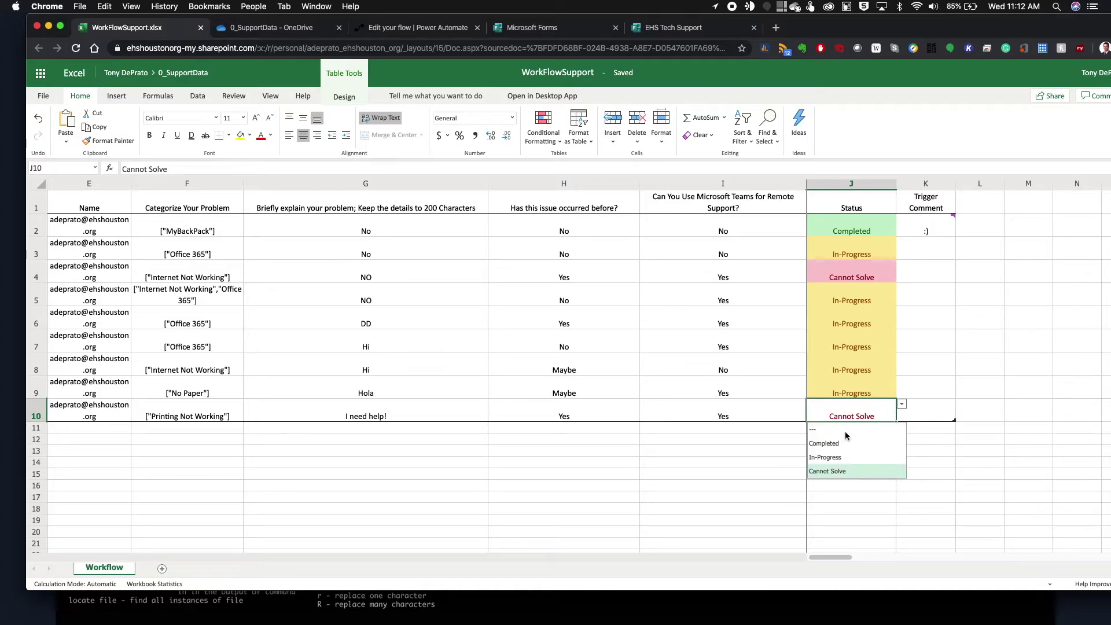
{"action": "left_click", "coordinate": [842, 456]}
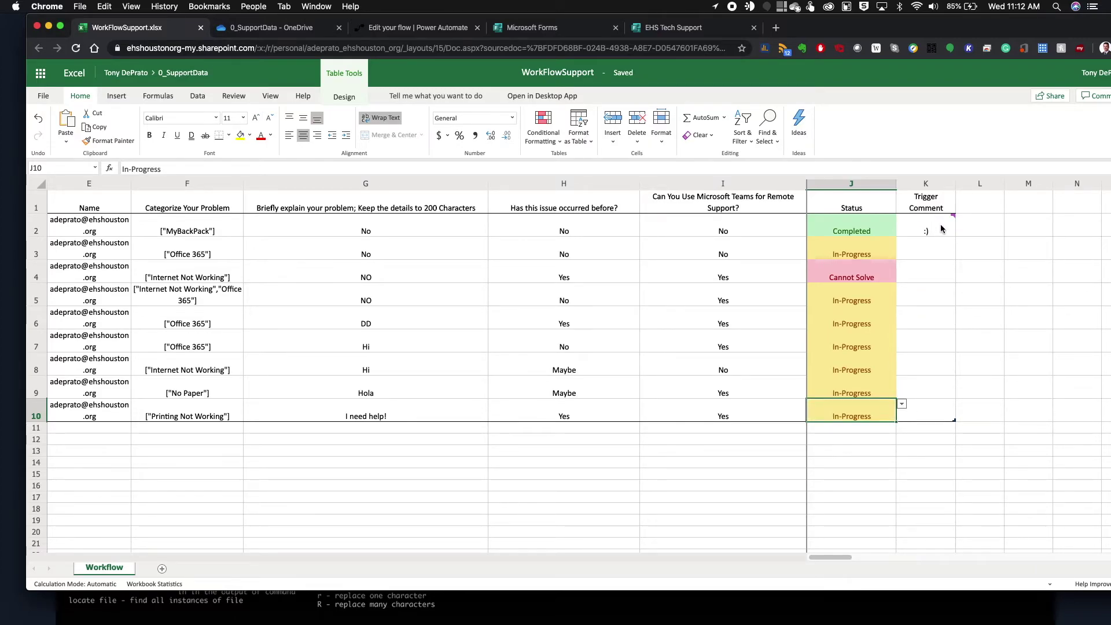
Enter the support person's first name as the Trigger Comment for the request in row 3.
{"action": "left_click", "coordinate": [924, 250]}
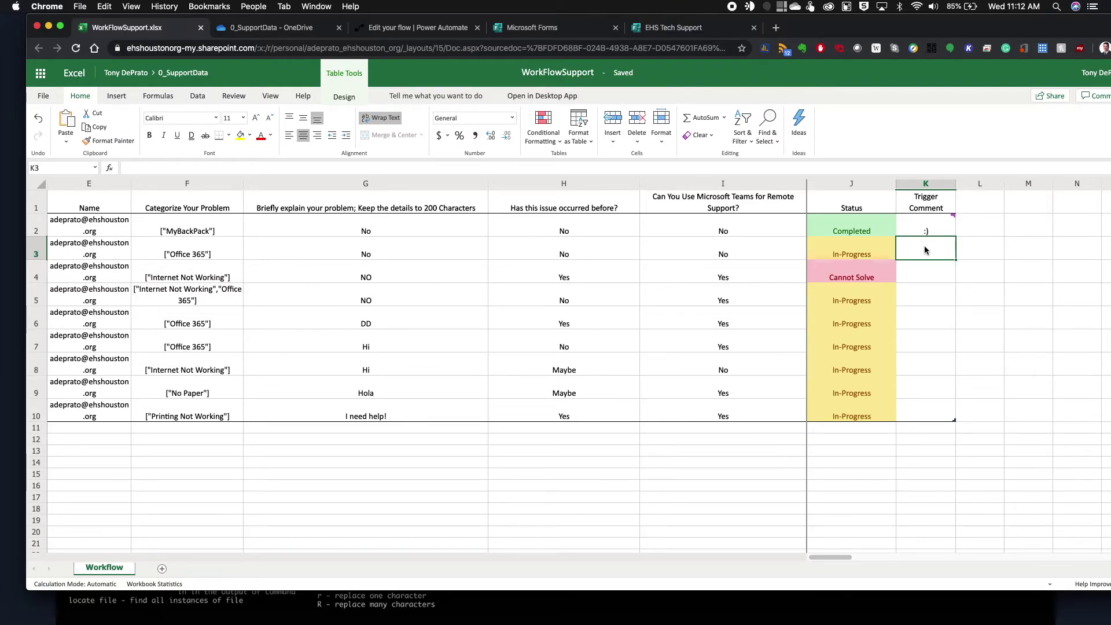
{"action": "type", "text": "Tony"}
{"action": "left_click", "coordinate": [939, 279]}
{"action": "left_click", "coordinate": [929, 255]}
{"action": "left_click", "coordinate": [1089, 98]}
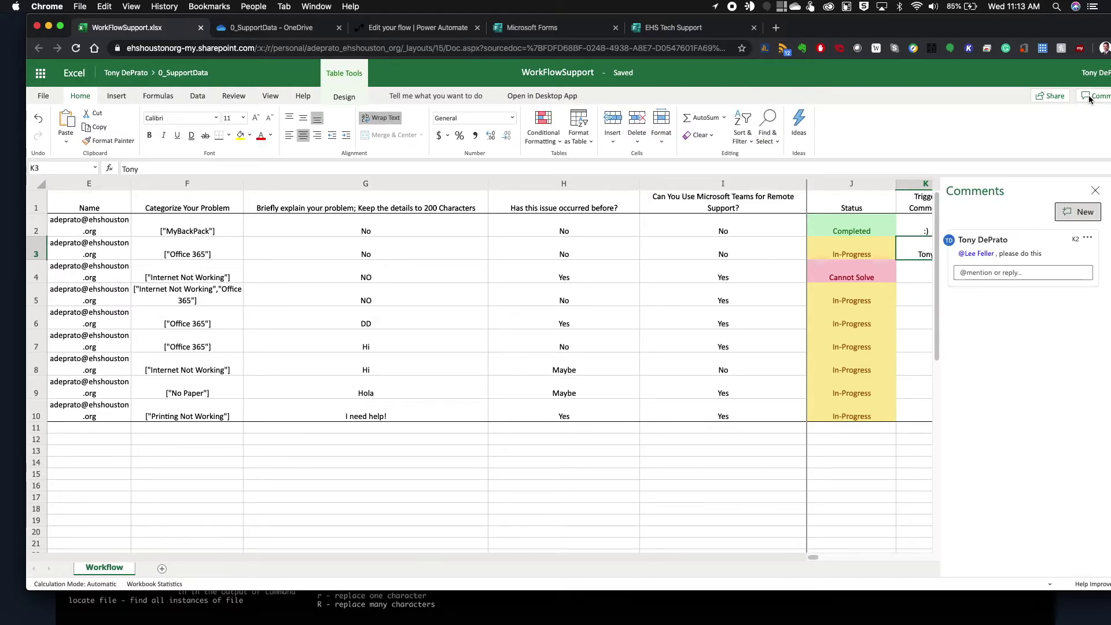
{"action": "left_click", "coordinate": [982, 273]}
{"action": "type", "text": "@tony"}
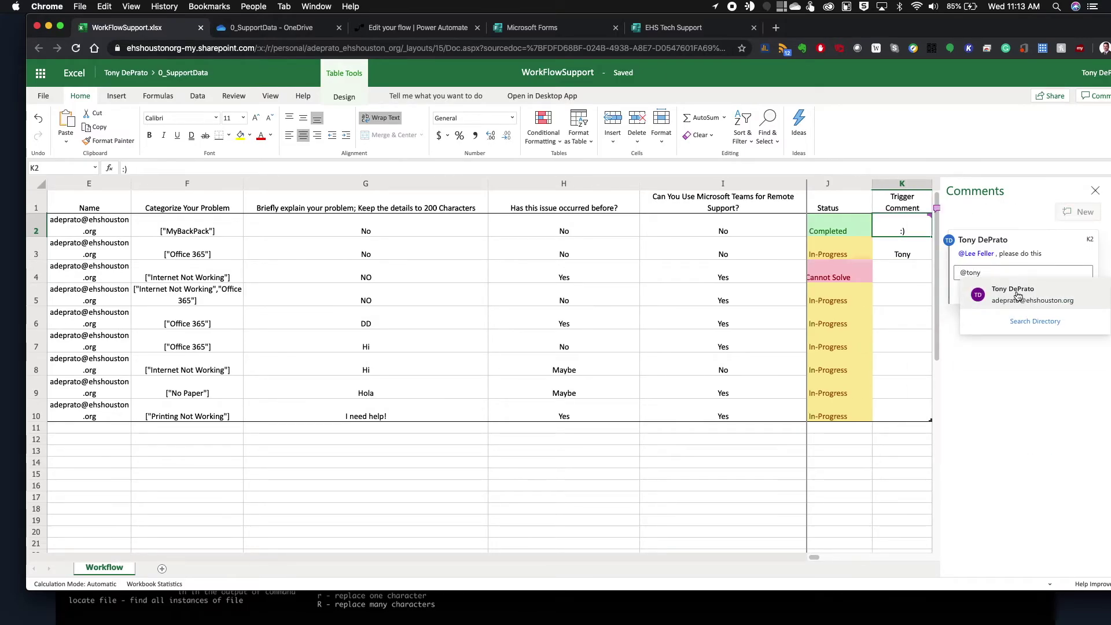
{"action": "left_click", "coordinate": [1018, 295]}
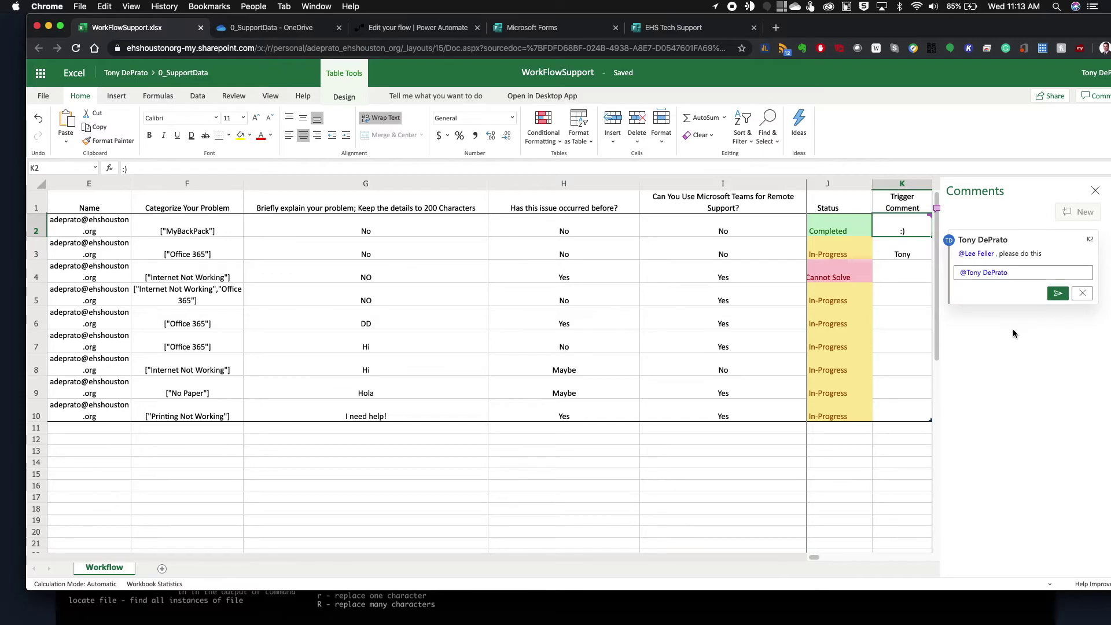
{"action": "left_click", "coordinate": [1058, 294]}
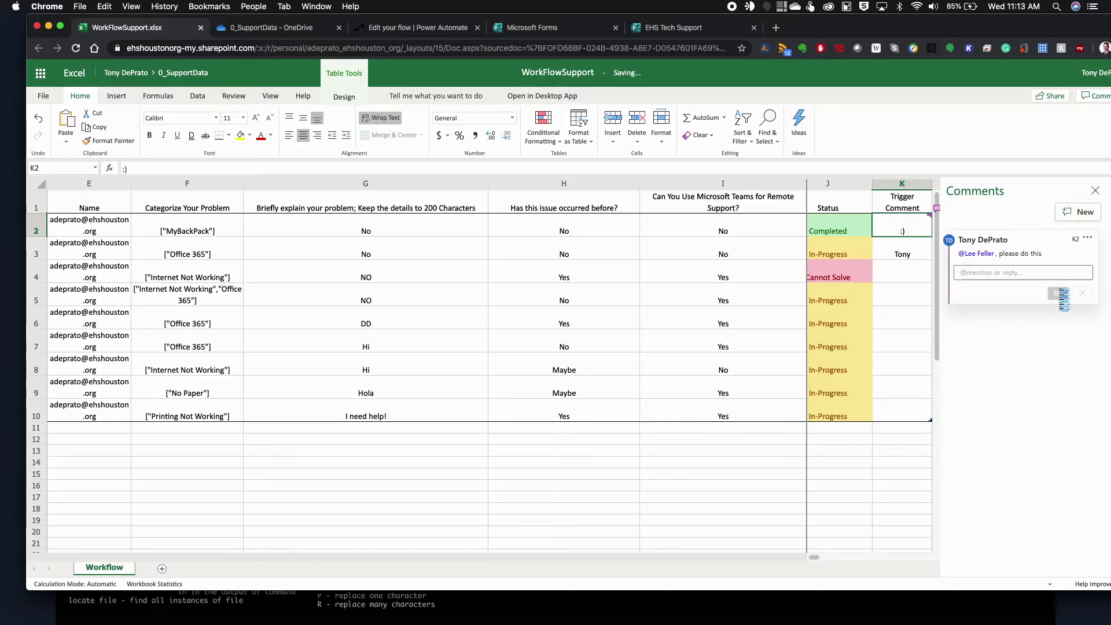
{"action": "left_click", "coordinate": [1095, 191]}
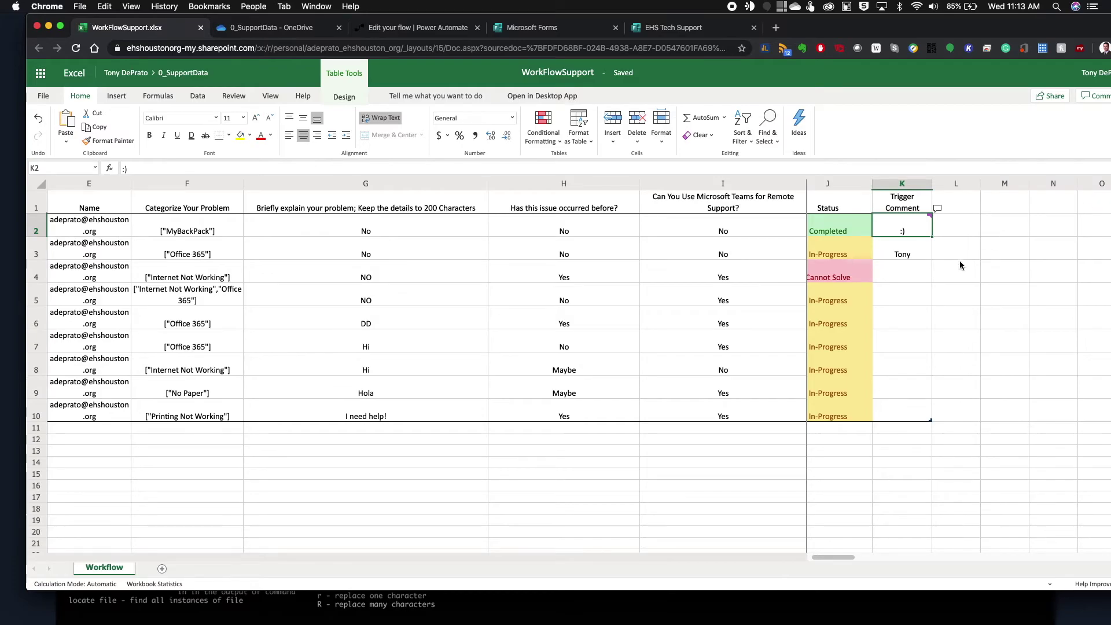
Select the row 3 trigger comment and its Office 365 category, and review the workbook's comment thread.
{"action": "left_click", "coordinate": [914, 245]}
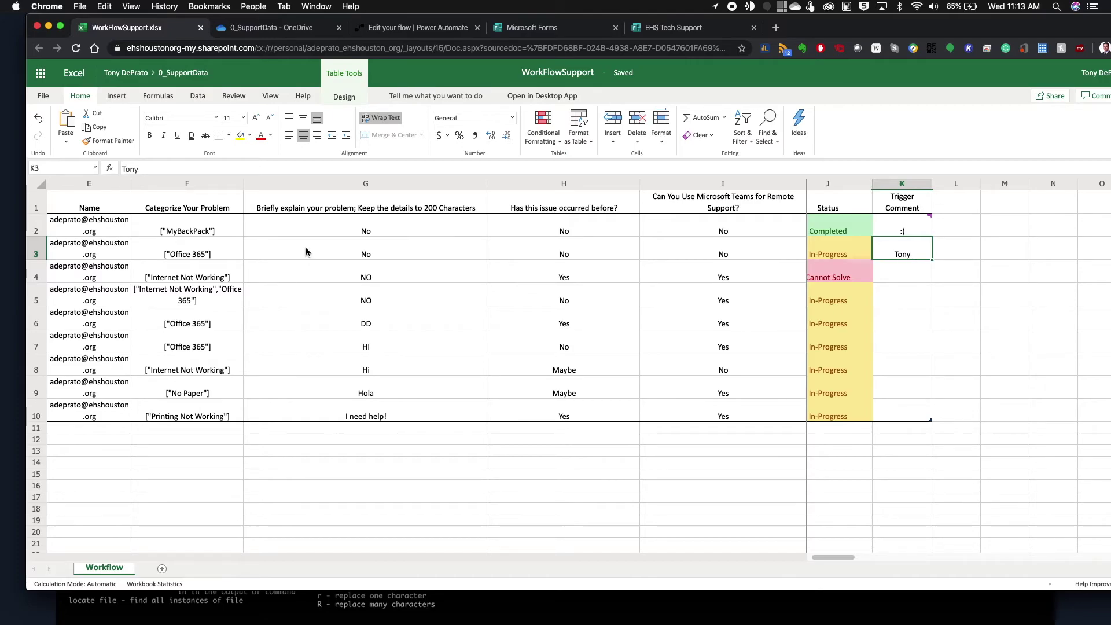
{"action": "left_click", "coordinate": [192, 256]}
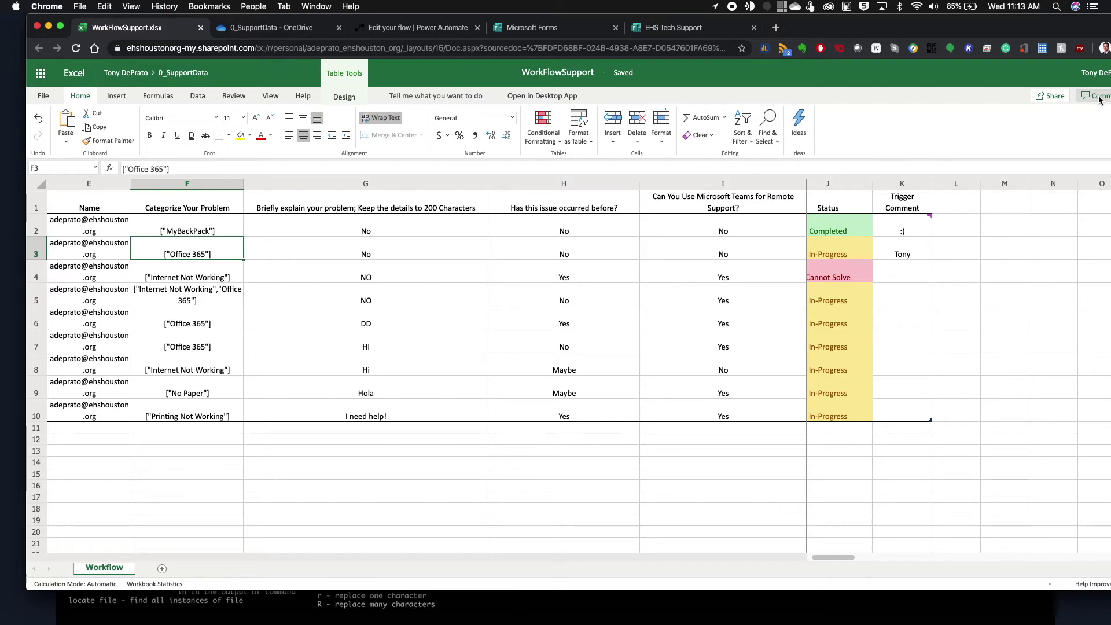
{"action": "left_click", "coordinate": [1098, 97]}
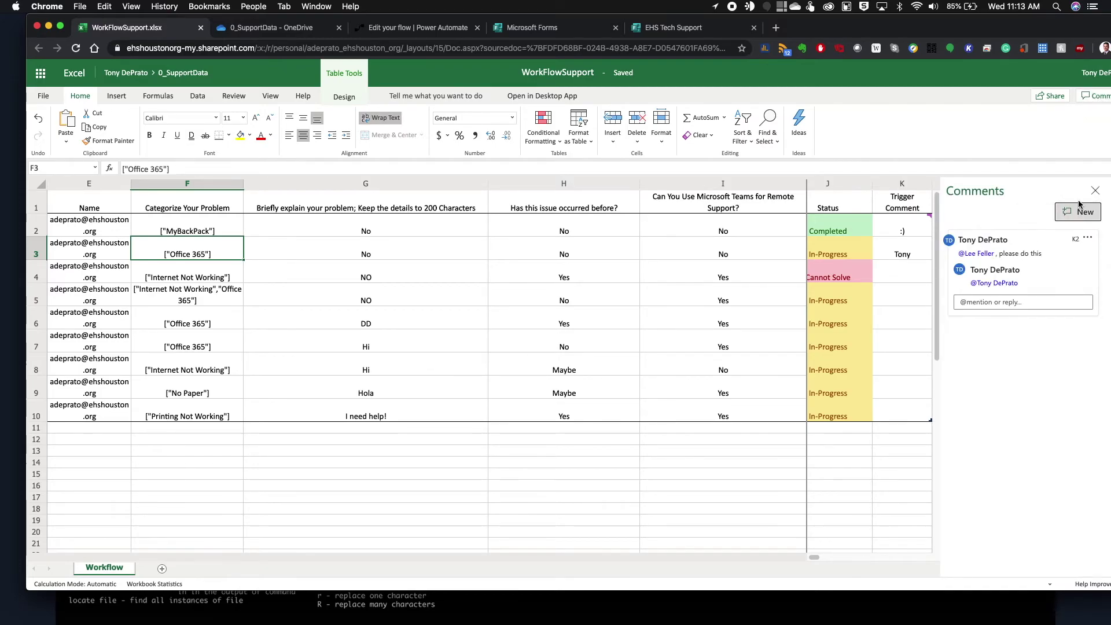
{"action": "left_click", "coordinate": [1096, 191]}
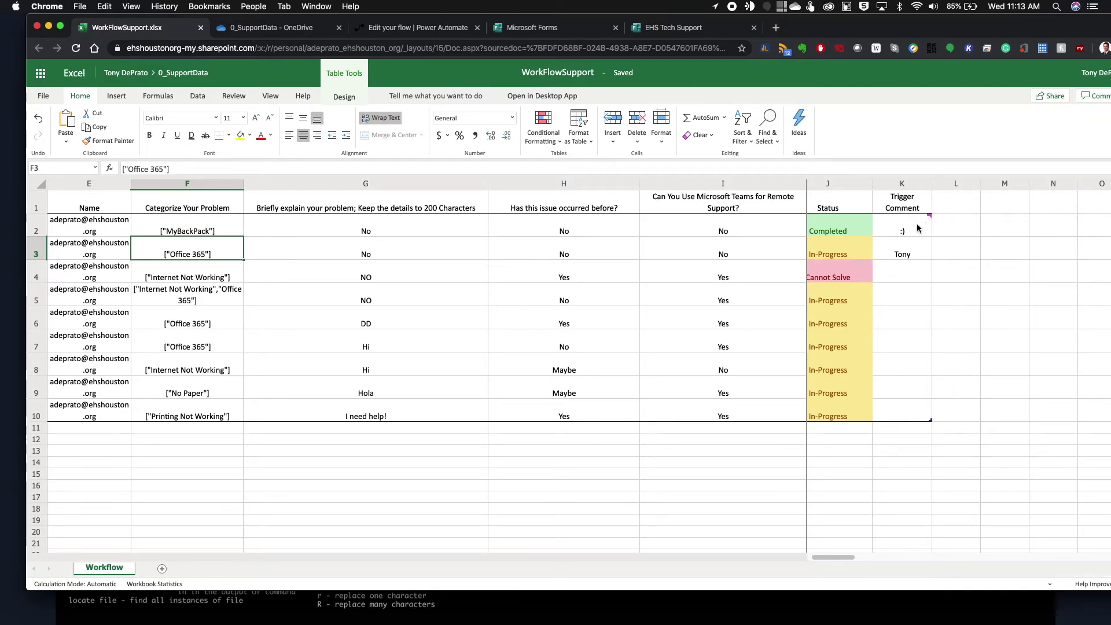